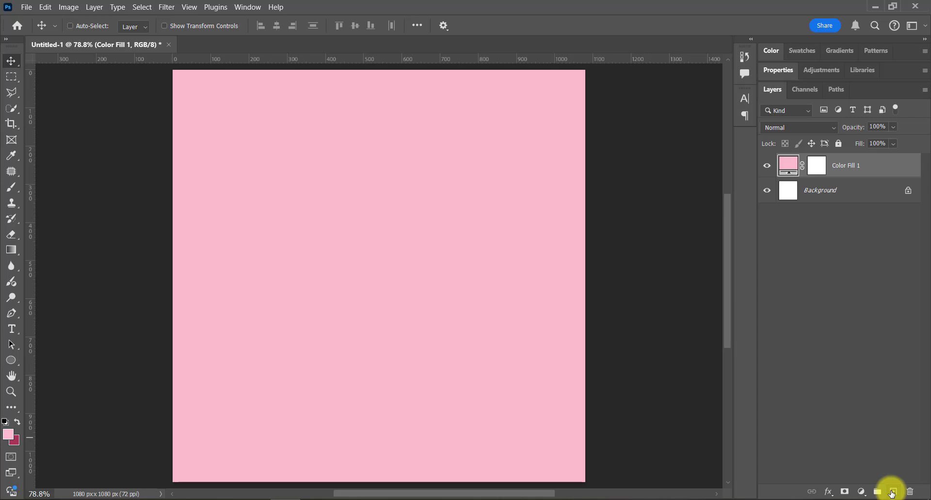
Step: Add a new layer above the pink colour fill and set the foreground colour to white
{"action": "left_click", "coordinate": [892, 493]}
{"action": "left_click", "coordinate": [9, 435]}
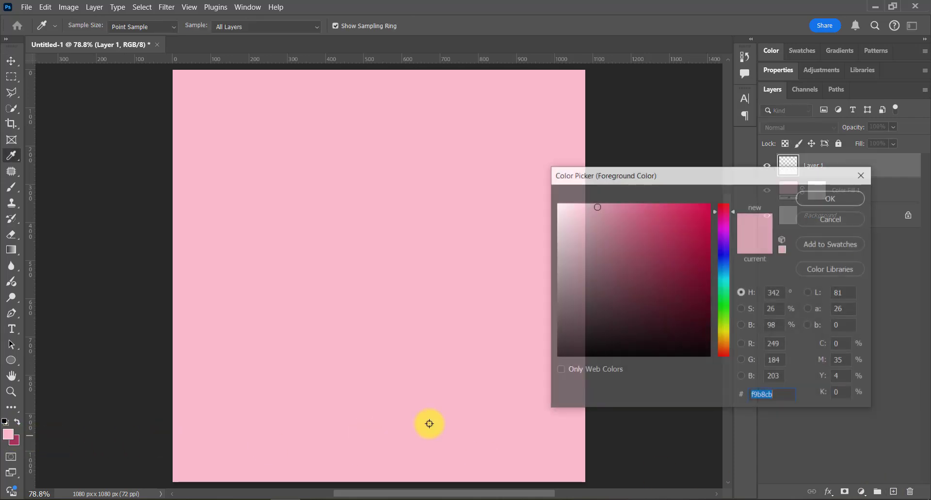
{"action": "left_click", "coordinate": [558, 206]}
{"action": "left_click", "coordinate": [819, 199]}
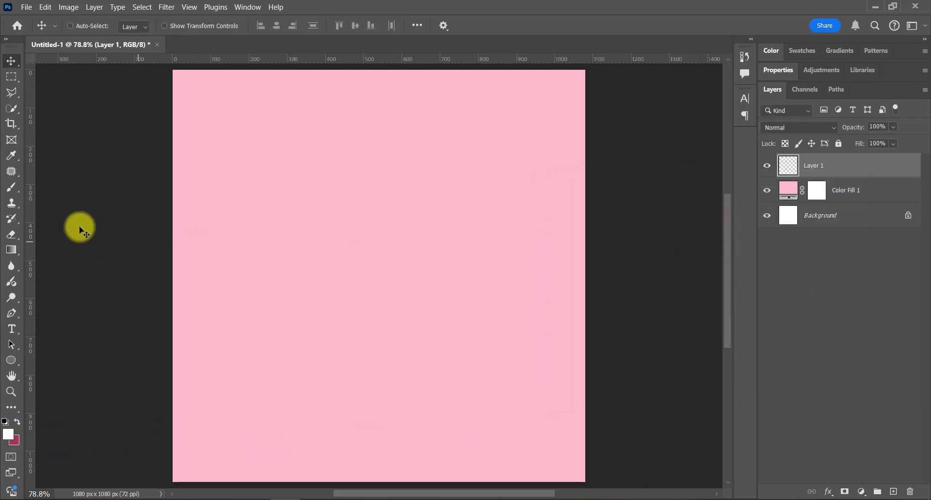
Step: Paint a white glow at the canvas centre with a 1300 px Soft Round brush and reduce the layer's opacity to 58%
{"action": "left_click", "coordinate": [11, 188]}
{"action": "right_click", "coordinate": [357, 212]}
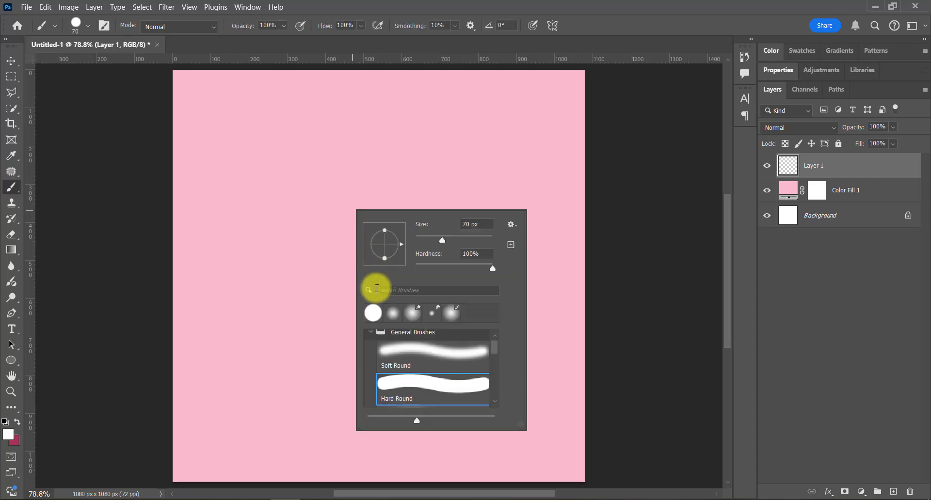
{"action": "double_click", "coordinate": [388, 351]}
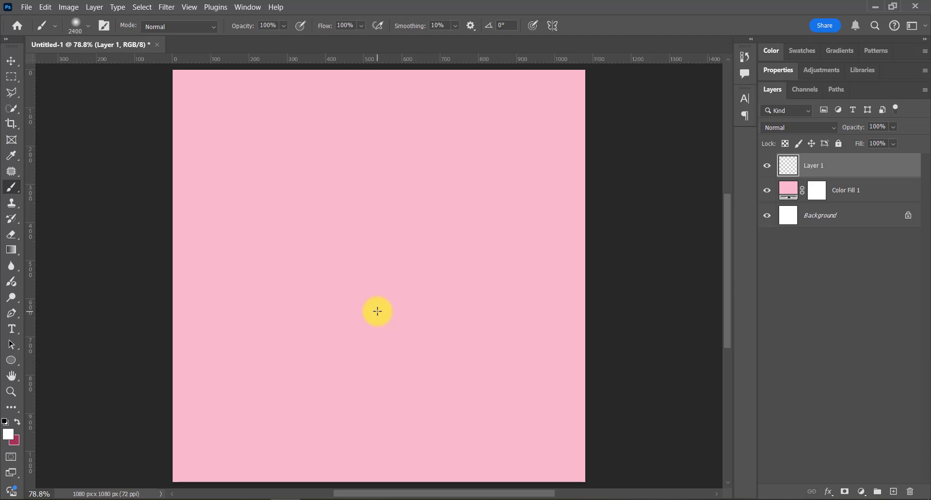
{"action": "key", "text": "bracketleft"}
{"action": "key", "text": "bracketleft"}
{"action": "key", "text": "bracketleft"}
{"action": "key", "text": "bracketleft"}
{"action": "key", "text": "bracketleft"}
{"action": "key", "text": "bracketleft"}
{"action": "key", "text": "bracketleft"}
{"action": "key", "text": "bracketleft"}
{"action": "key", "text": "bracketleft"}
{"action": "key", "text": "bracketleft"}
{"action": "key", "text": "bracketleft"}
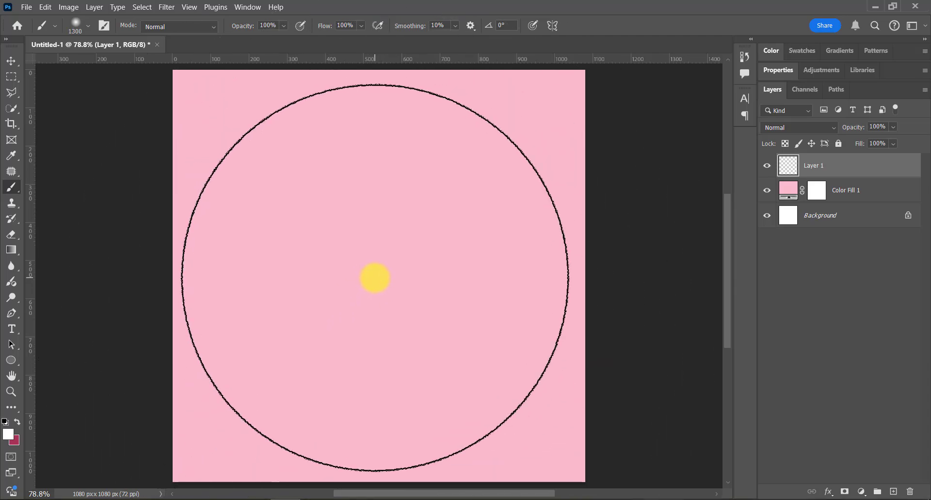
{"action": "left_click", "coordinate": [375, 278]}
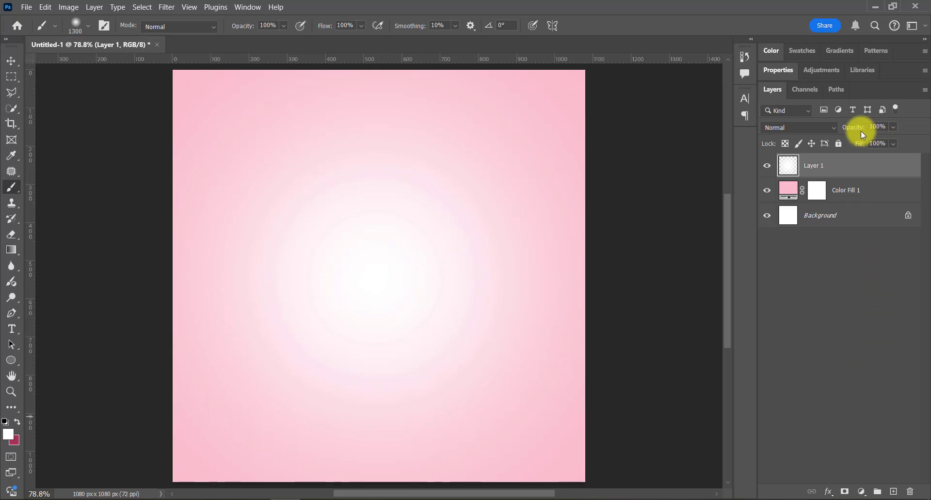
{"action": "left_click_drag", "start_coordinate": [862, 134], "coordinate": [834, 134]}
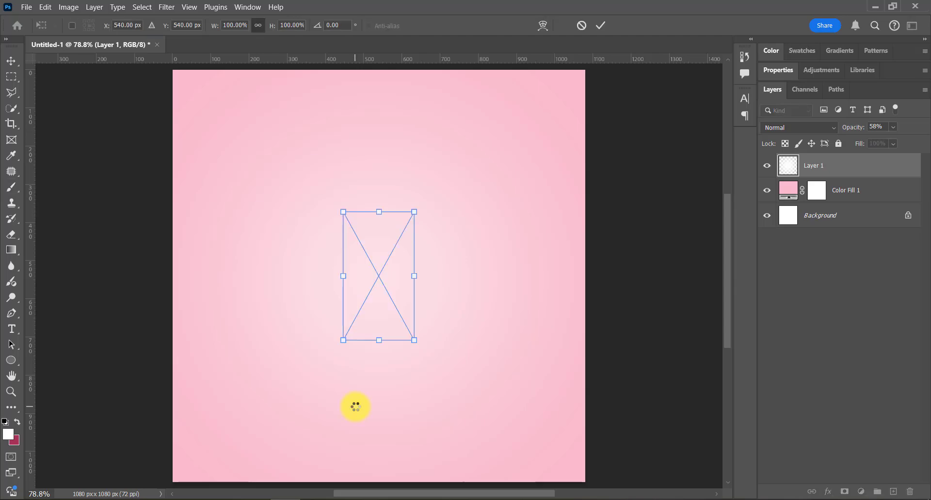
Step: Enlarge the placed 3D pink ribbon to about 248% and position it horizontally centred in the lower part of the canvas
{"action": "left_click_drag", "start_coordinate": [378, 338], "coordinate": [379, 460]}
{"action": "left_click_drag", "start_coordinate": [379, 207], "coordinate": [382, 141]}
{"action": "left_click_drag", "start_coordinate": [381, 249], "coordinate": [382, 282]}
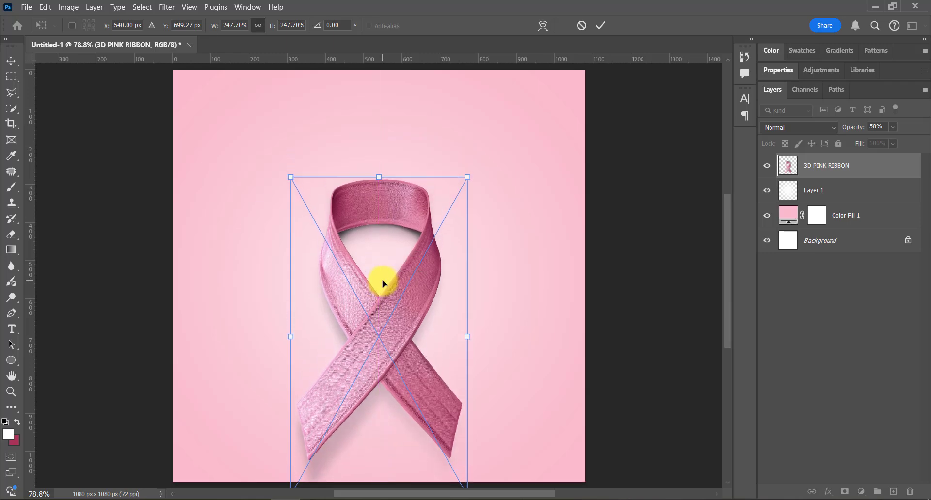
{"action": "key", "text": "Return"}
{"action": "key", "text": "b"}
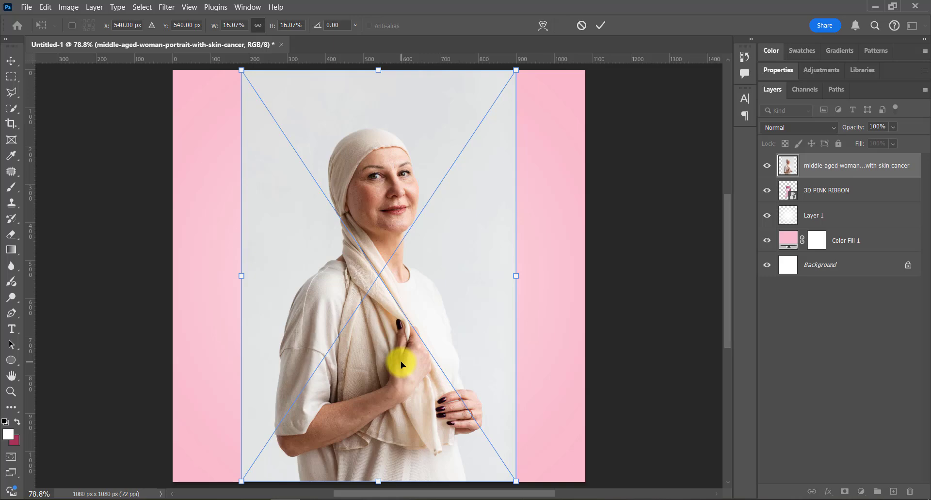
Step: Place the woman's portrait at its fitted size, select the subject and mask out its background
{"action": "key", "text": "Return"}
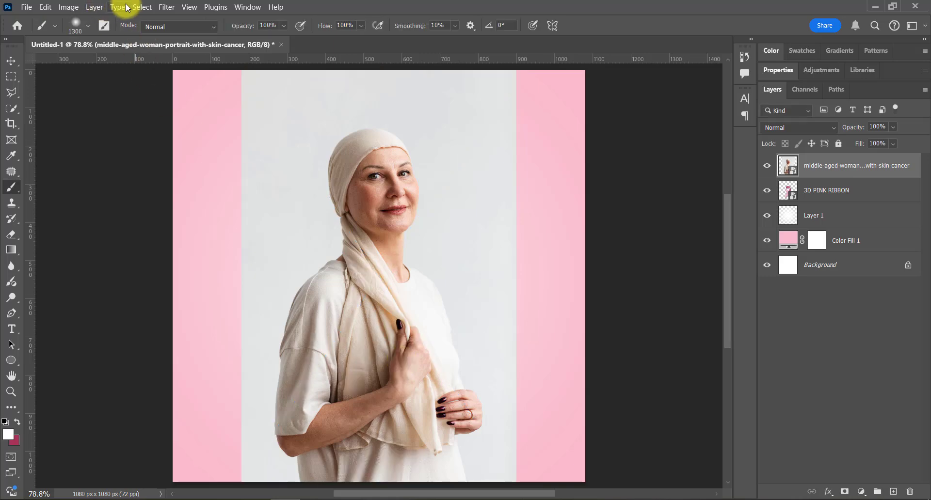
{"action": "left_click", "coordinate": [141, 7]}
{"action": "left_click", "coordinate": [150, 141]}
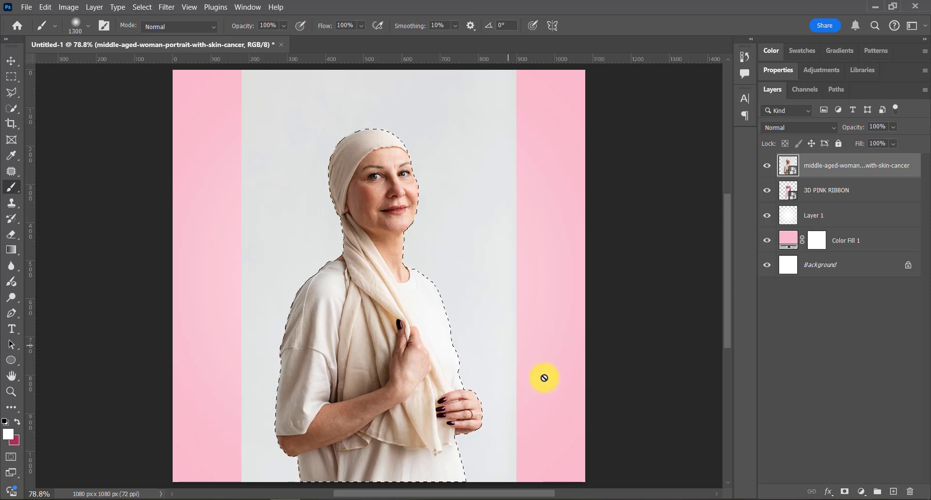
{"action": "left_click", "coordinate": [844, 492]}
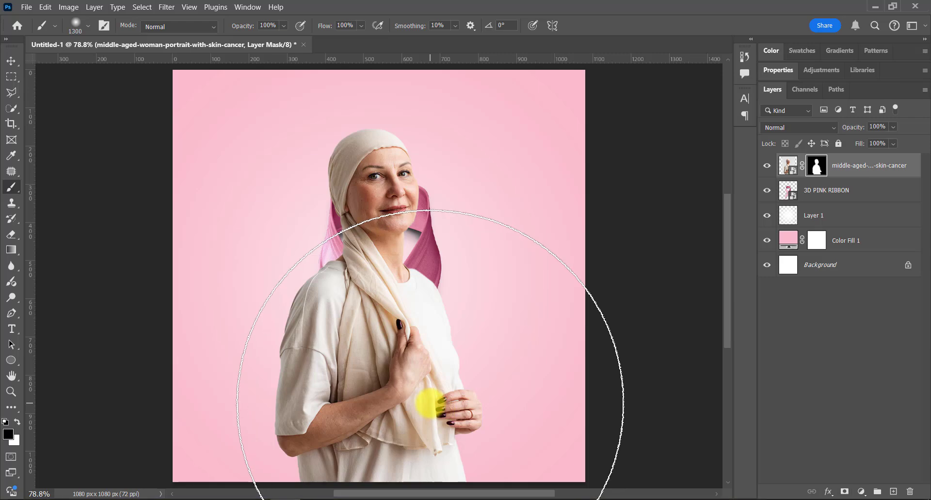
Step: Shrink the masked woman to sit above the ribbon's crossing and lower her layer's opacity to 48%
{"action": "key", "text": "ctrl+t"}
{"action": "left_click_drag", "start_coordinate": [380, 483], "coordinate": [383, 283]}
{"action": "key", "text": "Return"}
{"action": "left_click", "coordinate": [11, 60]}
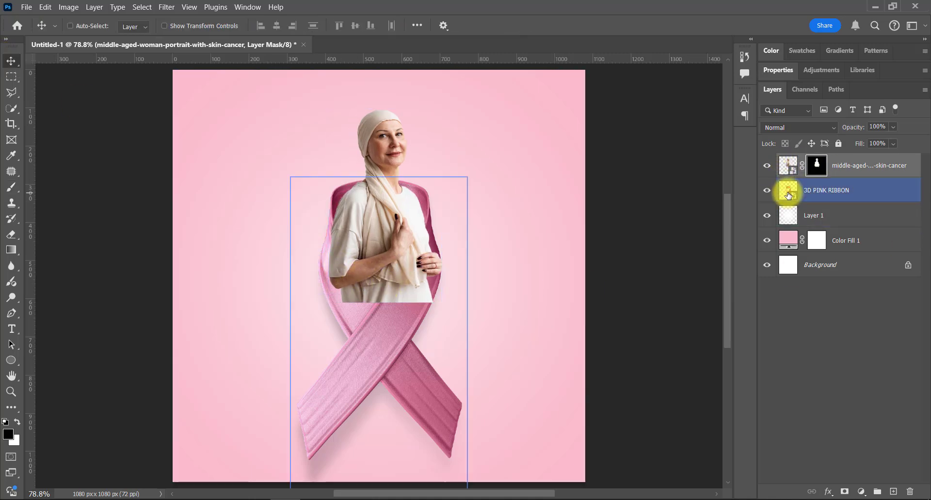
{"action": "left_click", "coordinate": [396, 203]}
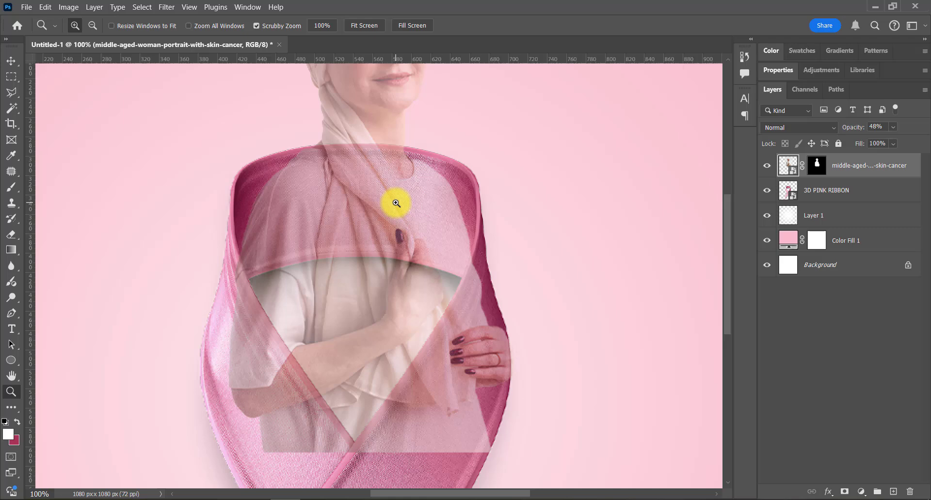
Step: Trace a curved Pen path along the ribbon's inner edges, from the right side down to the crossing and up the left side
{"action": "left_click", "coordinate": [12, 314]}
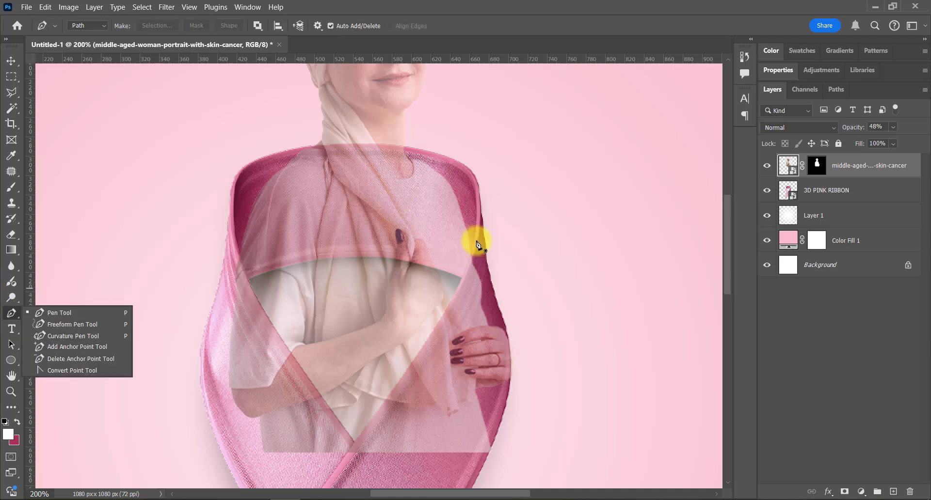
{"action": "left_click", "coordinate": [474, 241]}
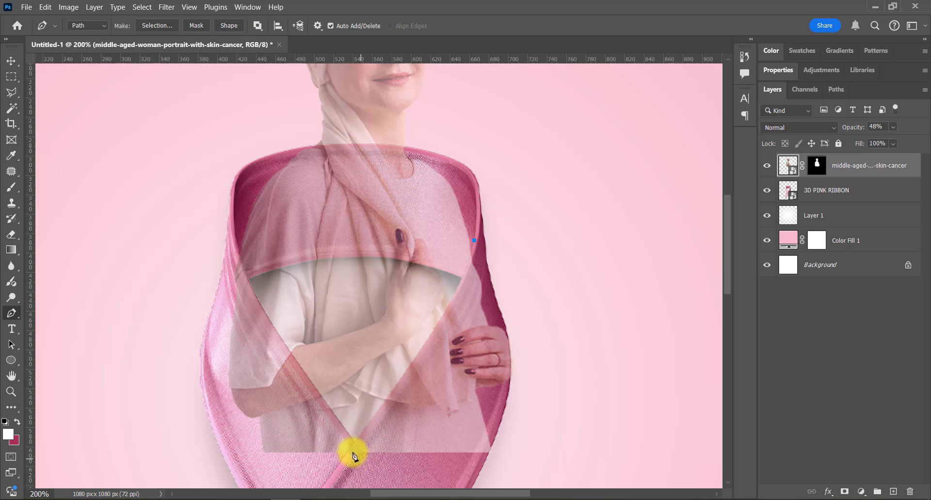
{"action": "left_click_drag", "start_coordinate": [356, 445], "coordinate": [236, 480]}
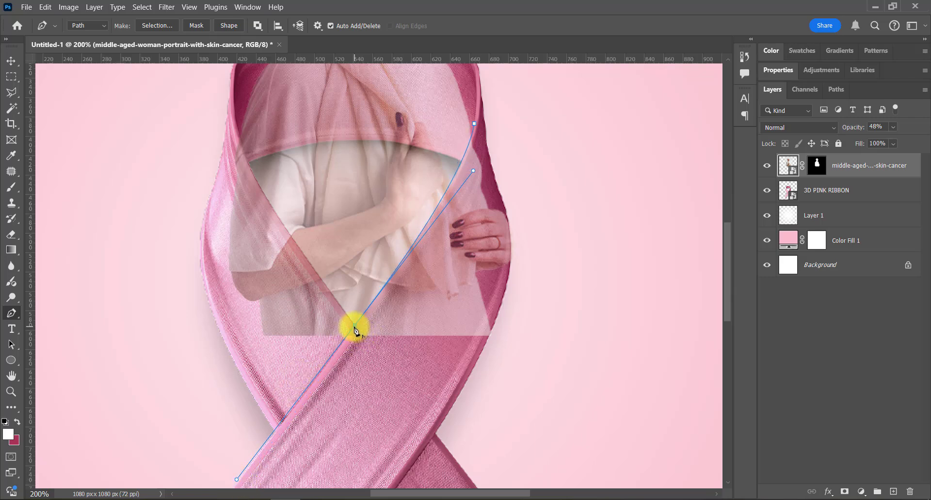
{"action": "scroll", "coordinate": [241, 198], "scroll_direction": "up", "scroll_amount": 1}
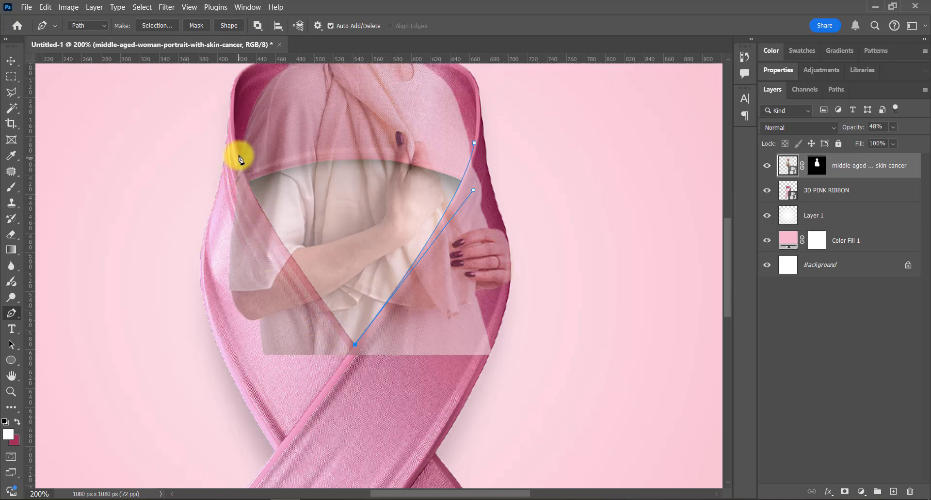
{"action": "left_click_drag", "start_coordinate": [239, 152], "coordinate": [253, 127]}
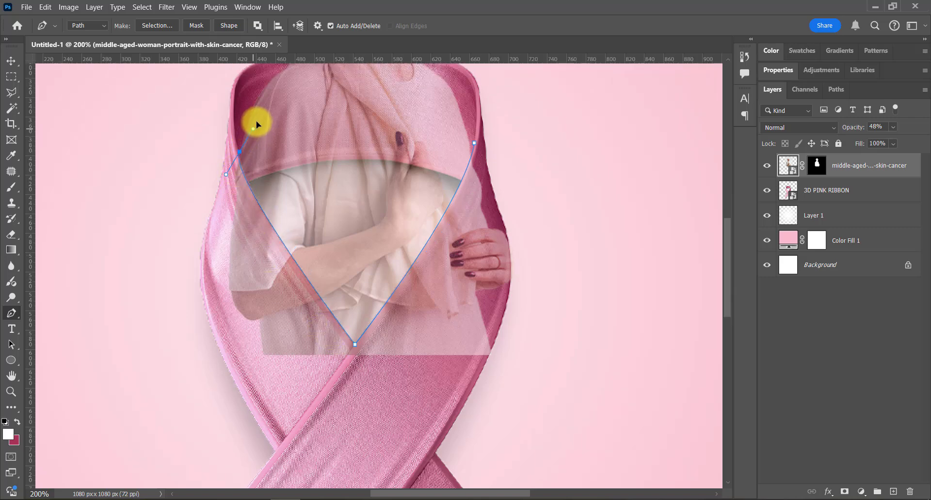
{"action": "left_click_drag", "start_coordinate": [244, 83], "coordinate": [183, 90]}
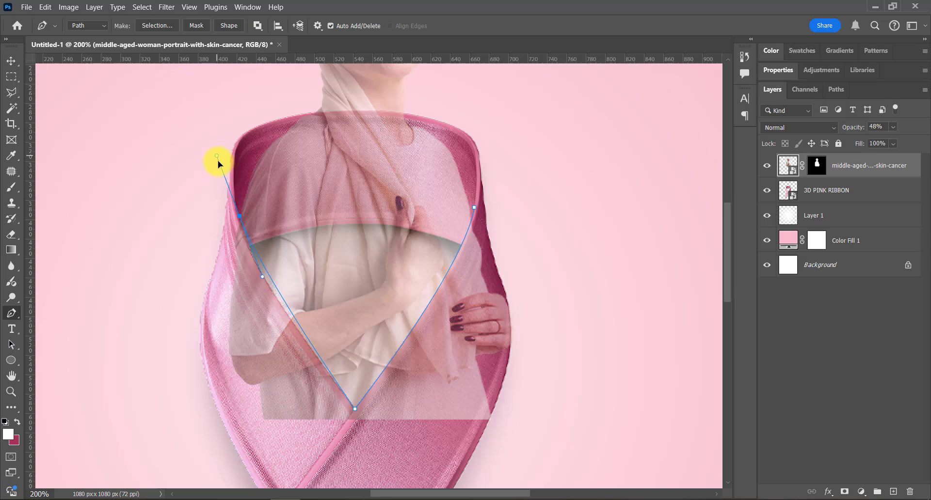
{"action": "left_click_drag", "start_coordinate": [234, 169], "coordinate": [240, 173]}
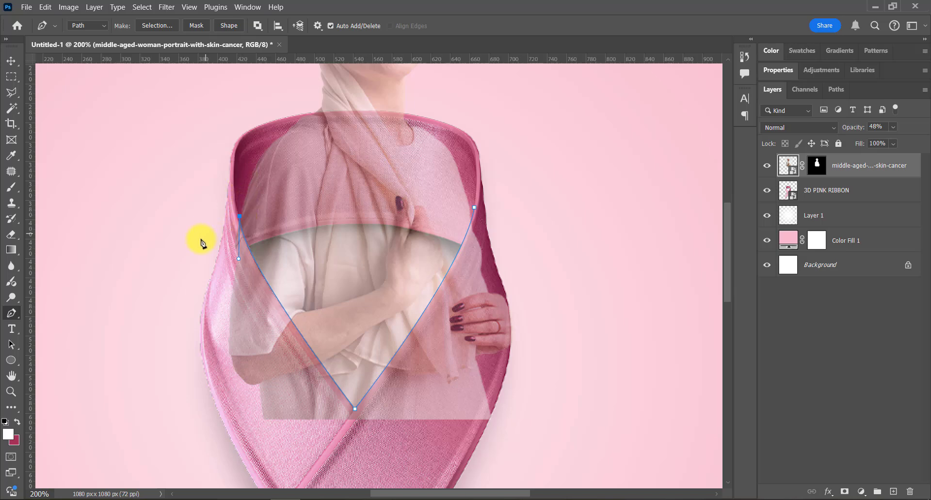
Step: Close the path around the outside of the ribbon's lower loop and convert it to a new selection with 0 px feather
{"action": "left_click", "coordinate": [201, 402]}
{"action": "left_click", "coordinate": [335, 456]}
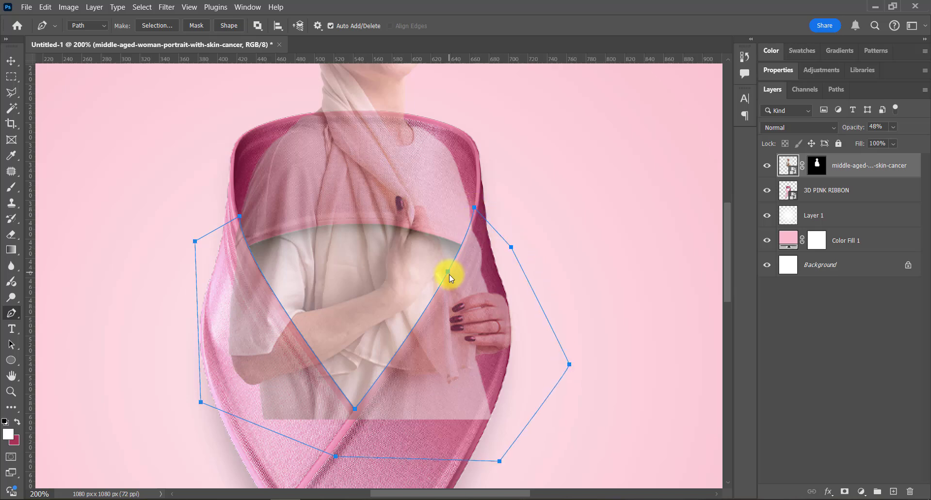
{"action": "right_click", "coordinate": [449, 273]}
{"action": "left_click", "coordinate": [502, 282]}
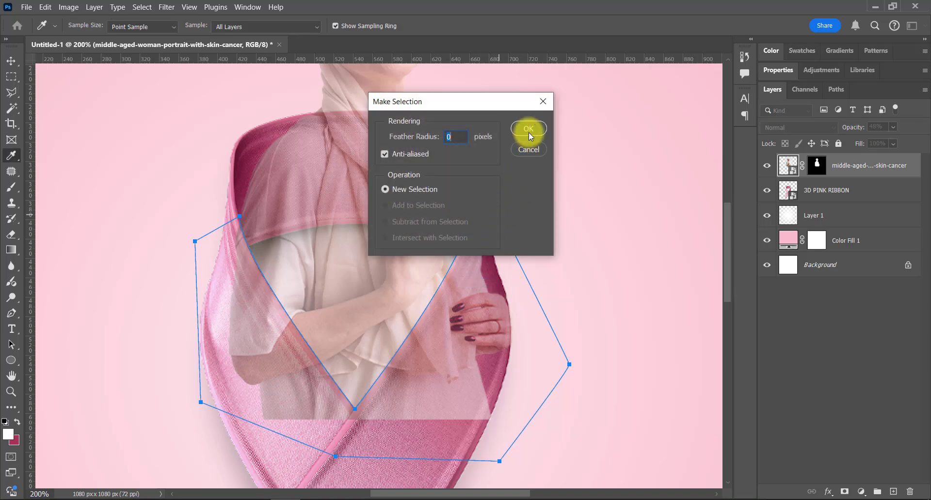
{"action": "left_click", "coordinate": [528, 130]}
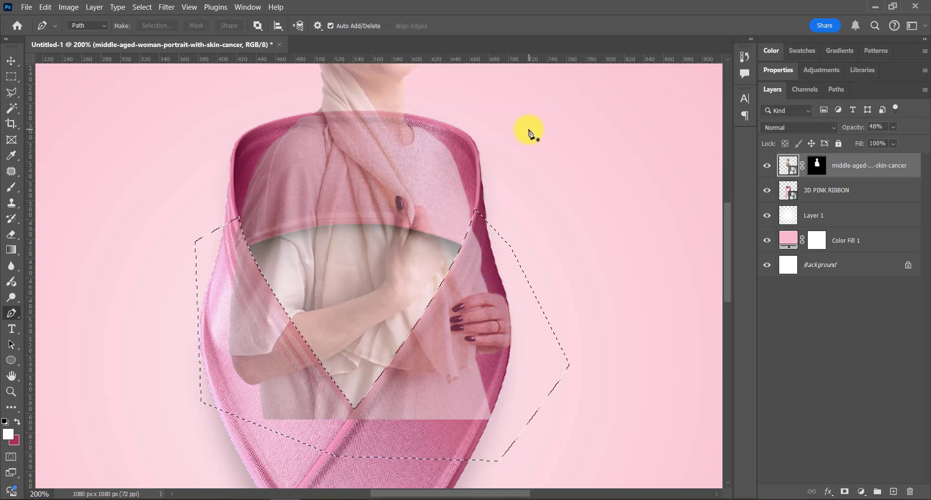
Step: Paint black on the woman's layer mask within the selection to uncover the ribbon's front, and restore her layer's opacity to 100%
{"action": "left_click", "coordinate": [816, 166]}
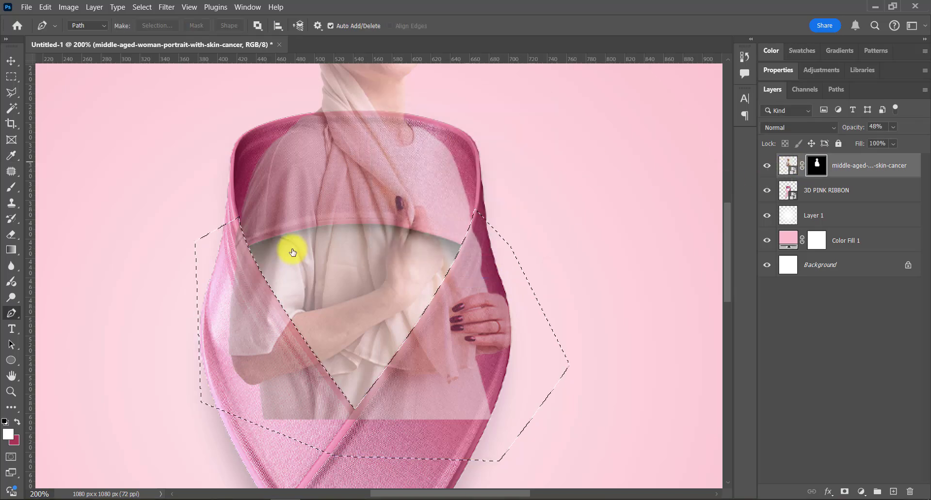
{"action": "left_click", "coordinate": [11, 189]}
{"action": "scroll", "coordinate": [490, 276], "scroll_direction": "down", "scroll_amount": 1}
{"action": "mouse_move", "coordinate": [482, 245]}
{"action": "left_mouse_down"}
{"action": "mouse_move", "coordinate": [459, 347]}
{"action": "mouse_move", "coordinate": [327, 374]}
{"action": "mouse_move", "coordinate": [240, 291]}
{"action": "mouse_move", "coordinate": [213, 206]}
{"action": "left_mouse_up"}
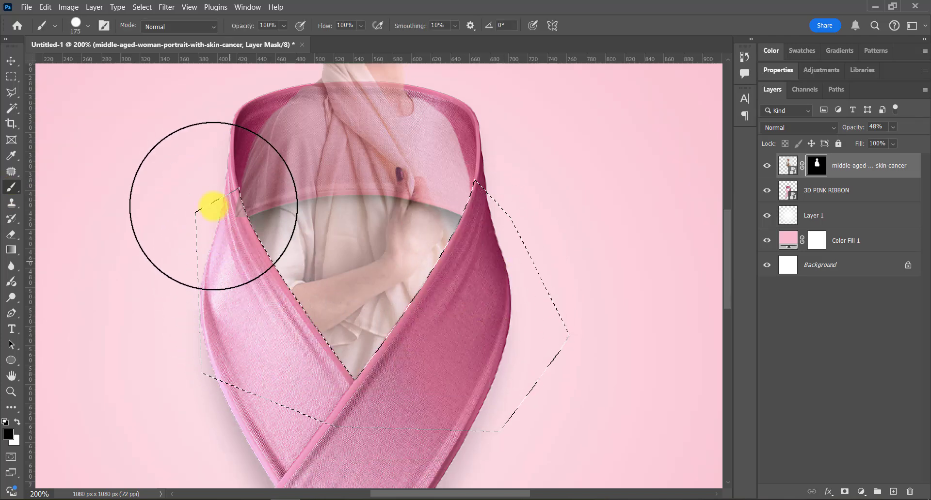
{"action": "key", "text": "ctrl+d"}
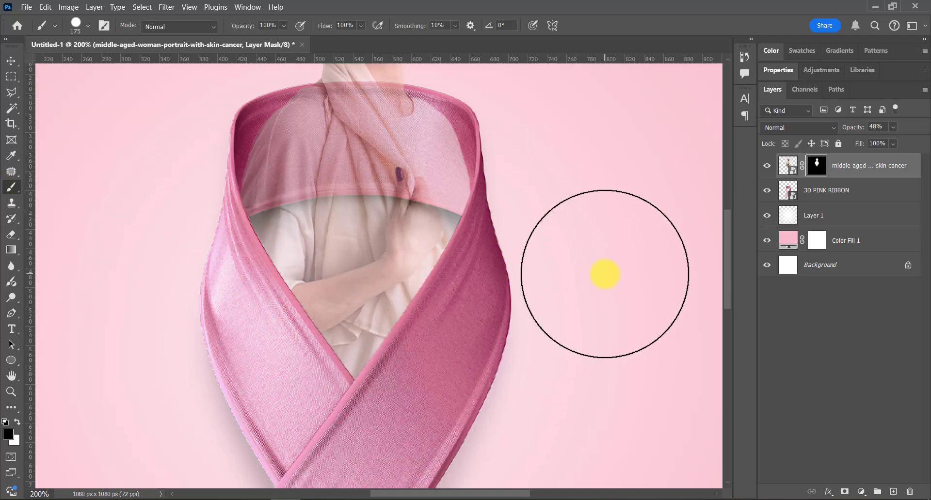
{"action": "key", "text": "ctrl+0"}
{"action": "left_click_drag", "start_coordinate": [851, 130], "coordinate": [918, 127]}
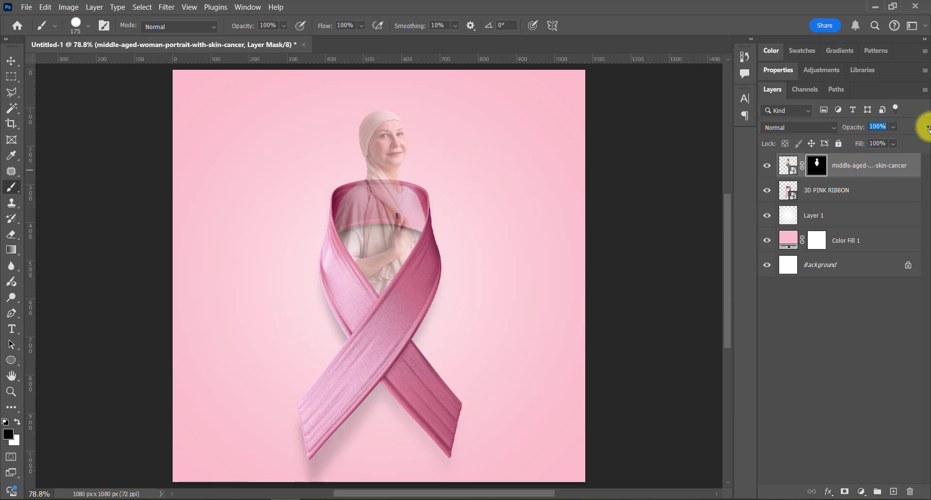
Step: Group the woman and ribbon layers and scale the group down to about 92%, lowering its top edge
{"action": "left_click", "coordinate": [11, 62]}
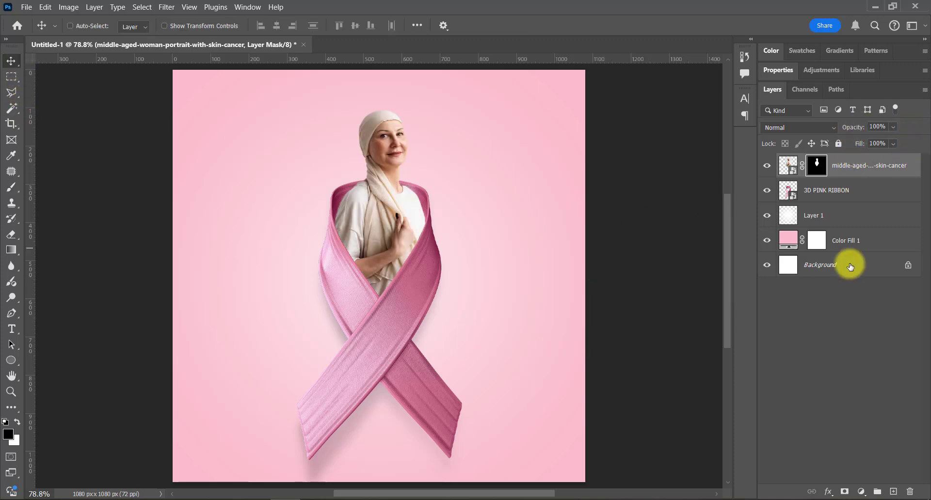
{"action": "left_click", "coordinate": [856, 200]}
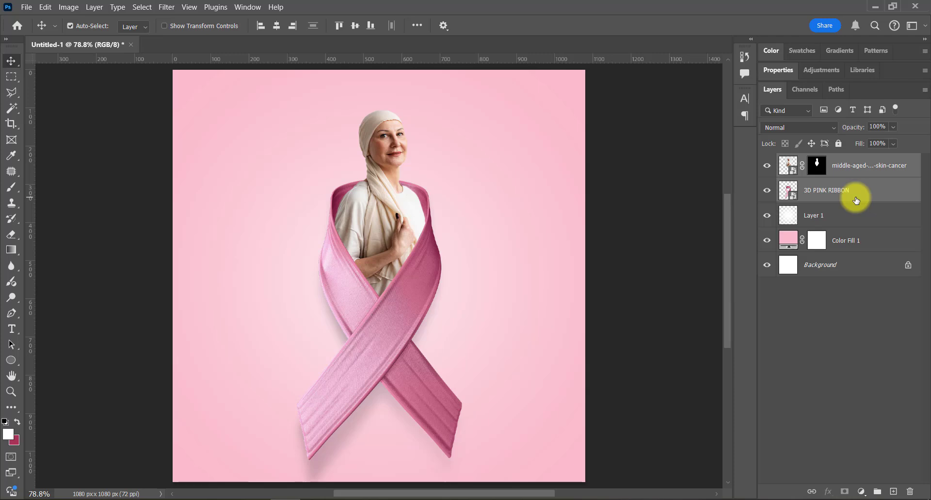
{"action": "key", "text": "ctrl+g"}
{"action": "key", "text": "ctrl+t"}
{"action": "left_click_drag", "start_coordinate": [380, 80], "coordinate": [380, 118]}
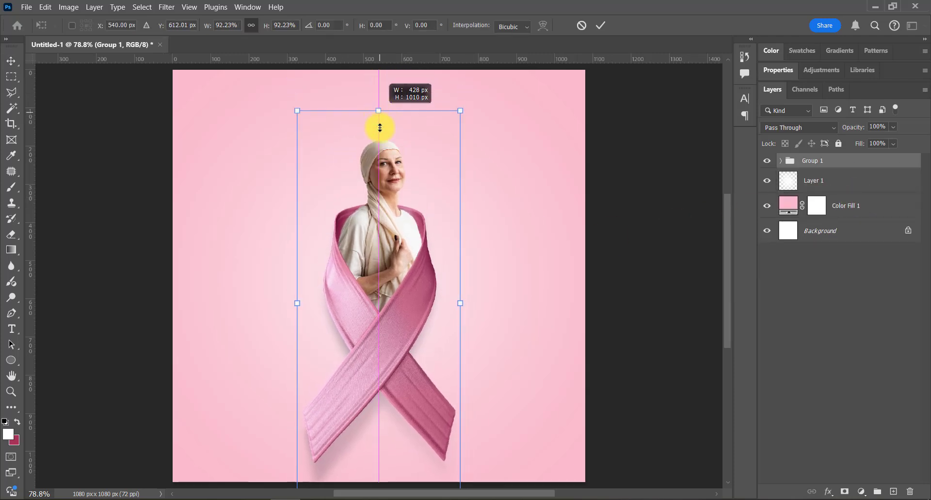
{"action": "key", "text": "Return"}
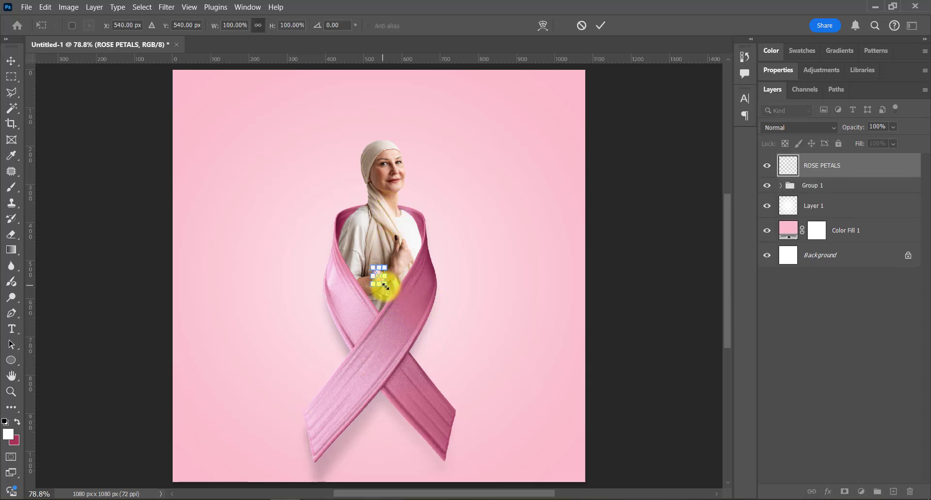
Step: Enlarge the placed rose petal to about 369% left of the woman and duplicate it on the right side
{"action": "left_click_drag", "start_coordinate": [385, 286], "coordinate": [516, 309]}
{"action": "key", "text": "Return"}
Step: Flip the petal copy horizontally, enlarge it to about 534%, and rotate it into place near the canvas's right edge
{"action": "key", "text": "ctrl+t"}
{"action": "right_click", "coordinate": [515, 306]}
{"action": "left_click", "coordinate": [536, 290]}
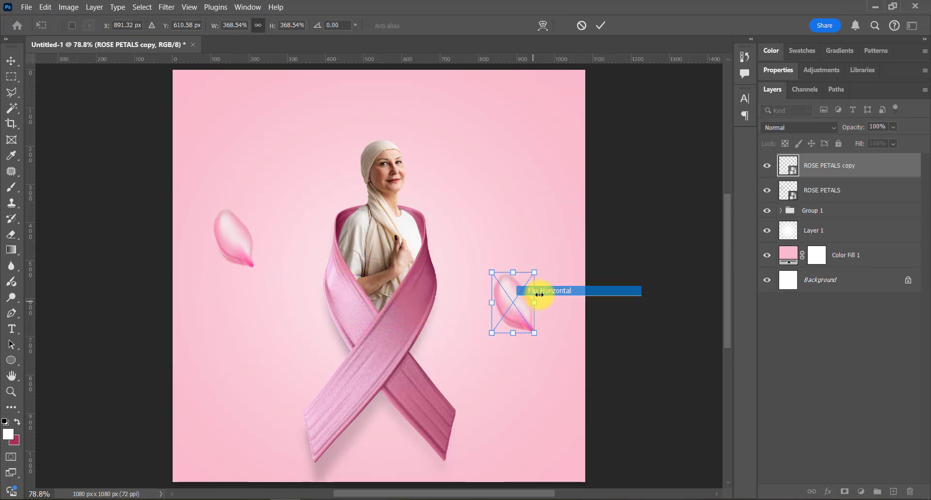
{"action": "left_click_drag", "start_coordinate": [536, 272], "coordinate": [553, 245]}
{"action": "left_click_drag", "start_coordinate": [585, 321], "coordinate": [577, 333]}
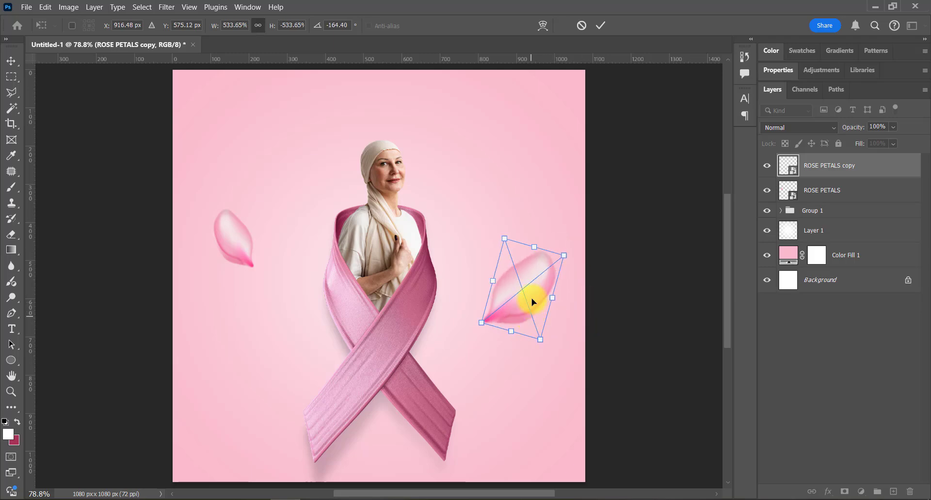
{"action": "left_click_drag", "start_coordinate": [529, 306], "coordinate": [557, 250]}
{"action": "key", "text": "Return"}
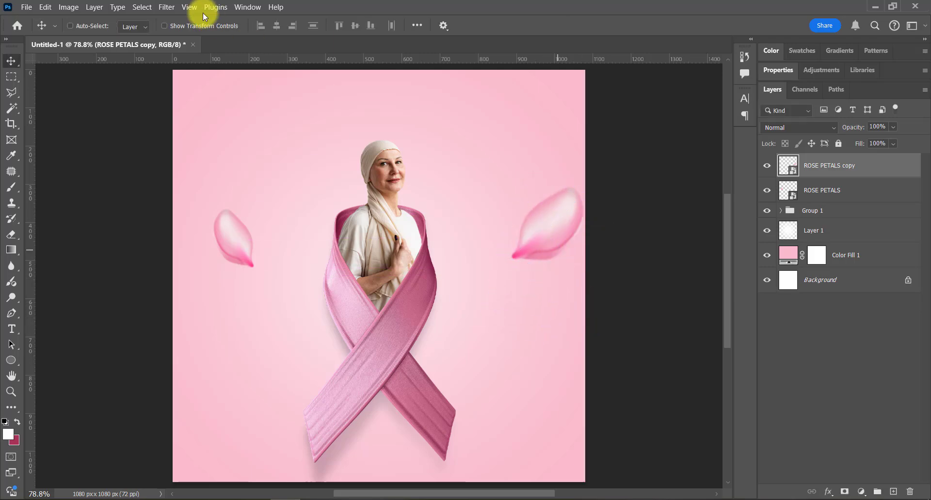
Step: Apply a Motion Blur to the petal near the canvas's right edge with a 33° angle and 32-pixel distance
{"action": "left_click", "coordinate": [171, 11]}
{"action": "mouse_move", "coordinate": [214, 141]}
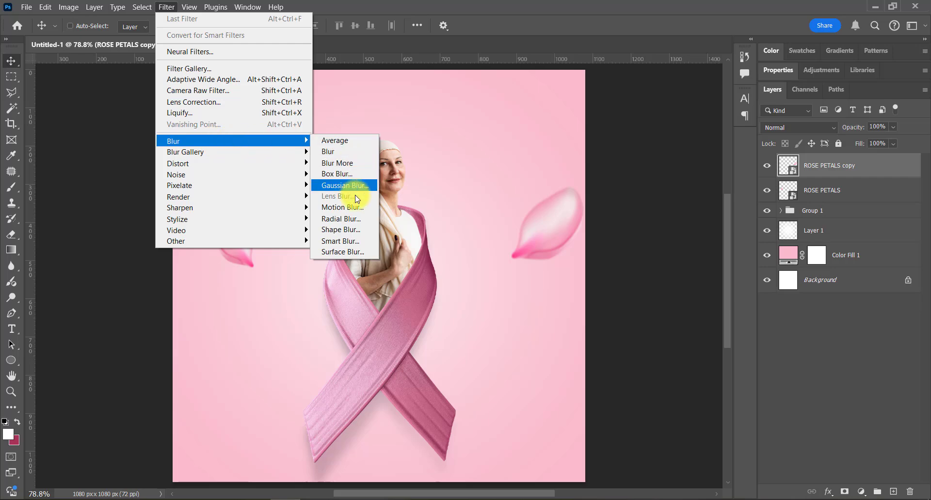
{"action": "left_click", "coordinate": [357, 208]}
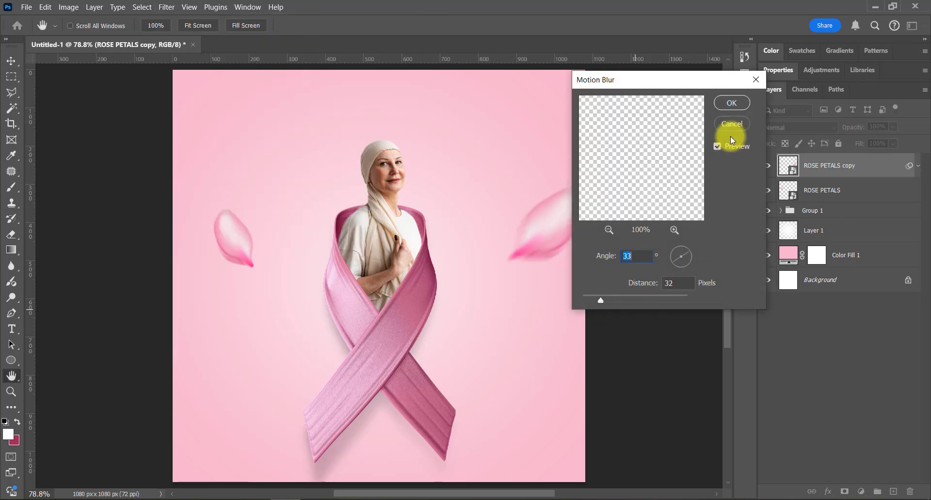
{"action": "left_click", "coordinate": [726, 103]}
Step: Duplicate the blurred petal into the canvas's lower-left area and flip the copy vertically
{"action": "key", "text": "v"}
{"action": "left_click_drag", "start_coordinate": [565, 235], "coordinate": [252, 405]}
{"action": "key", "text": "ctrl+t"}
{"action": "right_click", "coordinate": [252, 422]}
{"action": "left_click", "coordinate": [265, 413]}
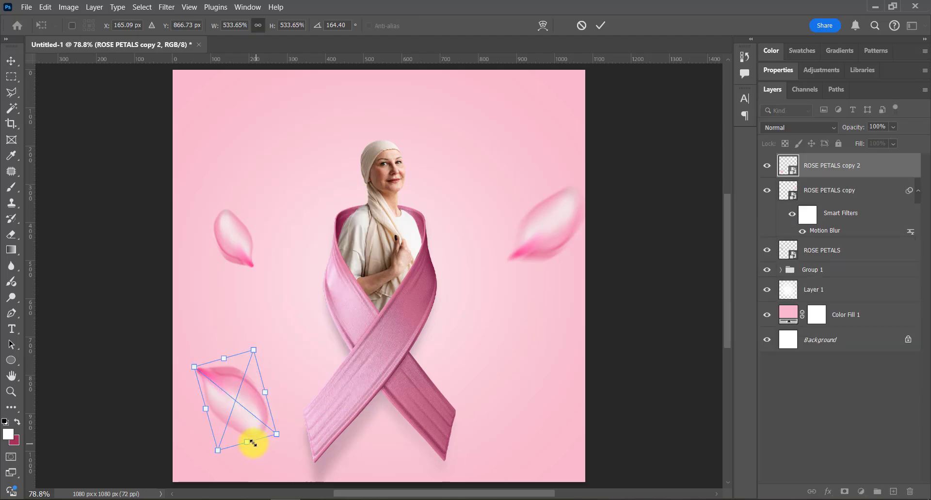
Step: Shrink the lower-left petal and duplicate it to the right of the ribbon's lower half
{"action": "left_click_drag", "start_coordinate": [247, 439], "coordinate": [516, 395]}
{"action": "key", "text": "Return"}
Step: Reduce the Motion Blur distance of the small lower-left petal to 17 pixels
{"action": "left_click", "coordinate": [828, 252]}
{"action": "double_click", "coordinate": [827, 265]}
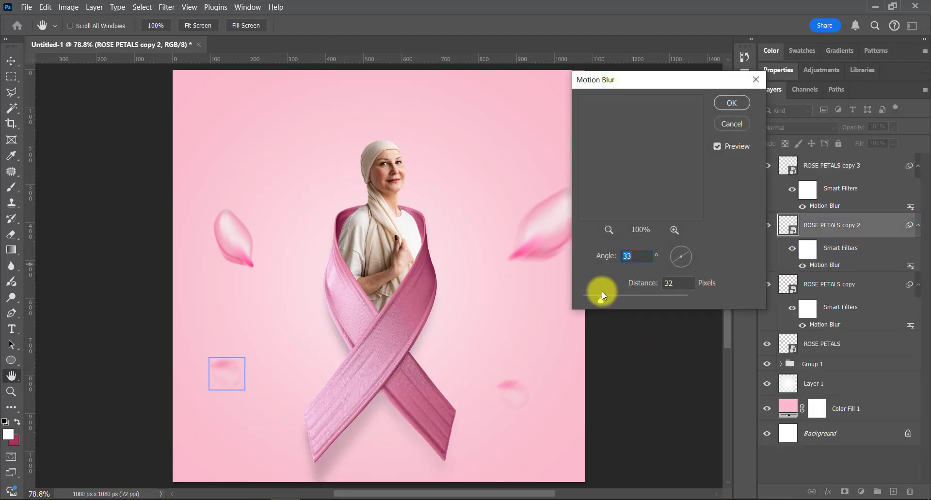
{"action": "left_click_drag", "start_coordinate": [610, 292], "coordinate": [593, 296]}
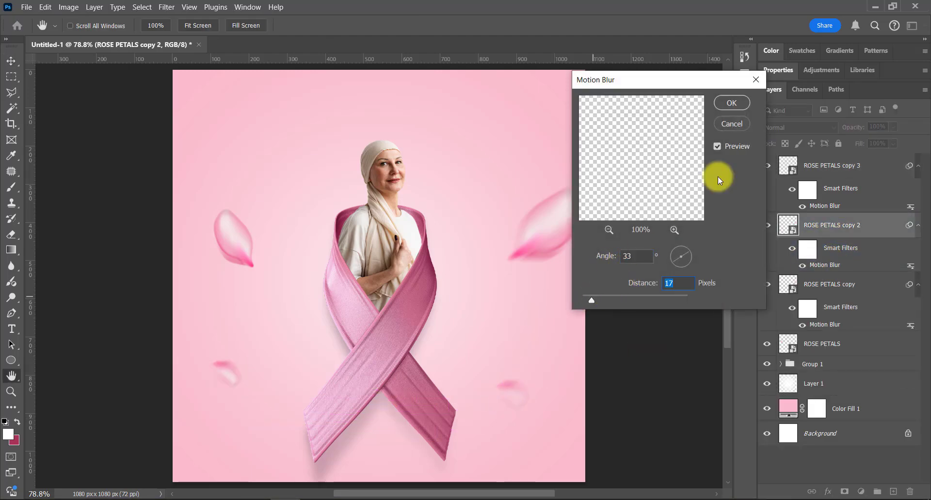
{"action": "left_click", "coordinate": [732, 103]}
Step: Enlarge the lower-right petal to about 490% beside the ribbon's right tail, keeping its Motion Blur at 33° and 32 pixels
{"action": "left_click", "coordinate": [518, 401], "text": "ctrl"}
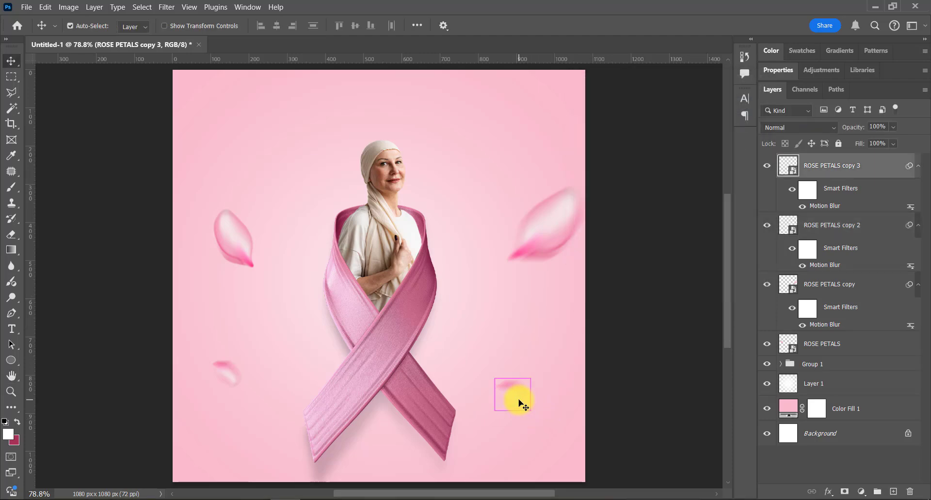
{"action": "key", "text": "ctrl+t"}
{"action": "left_click_drag", "start_coordinate": [530, 408], "coordinate": [493, 432]}
{"action": "key", "text": "Return"}
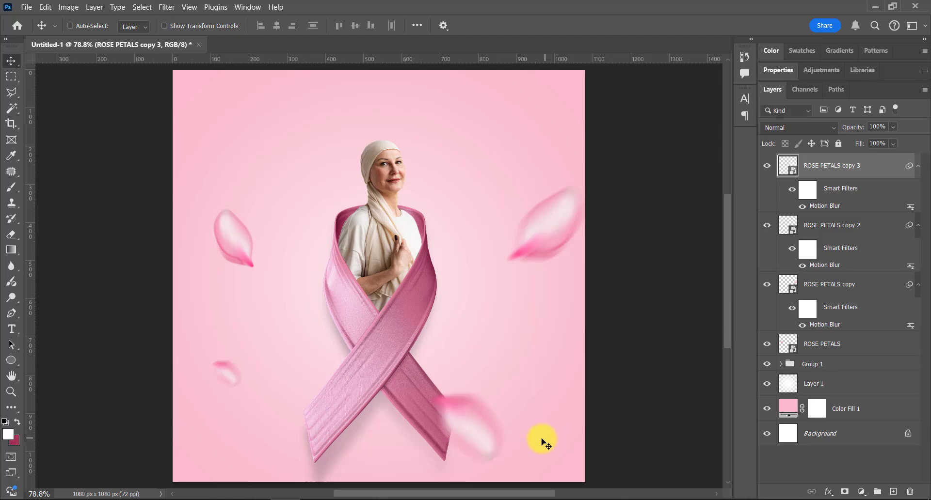
{"action": "double_click", "coordinate": [817, 207]}
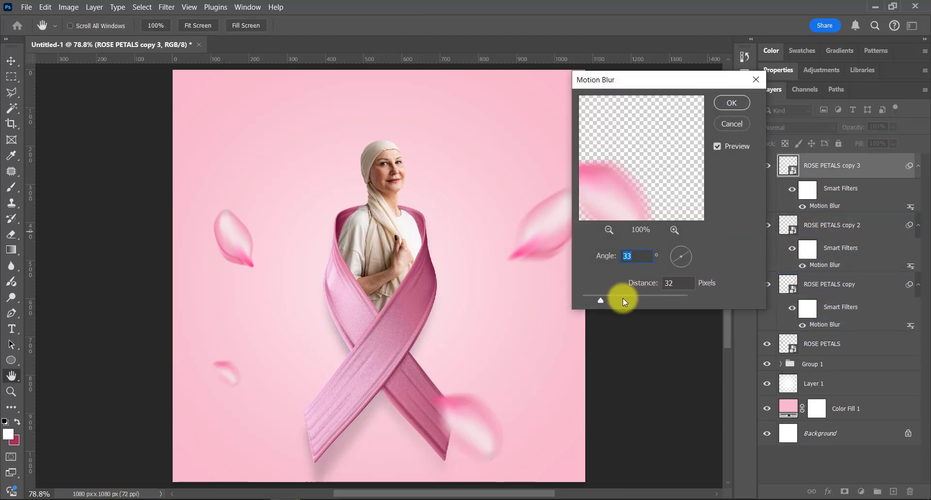
{"action": "left_click", "coordinate": [732, 103]}
Step: Flip the petal at the ribbon's right tail horizontally
{"action": "key", "text": "ctrl+t"}
{"action": "right_click", "coordinate": [478, 439]}
{"action": "left_click", "coordinate": [492, 436]}
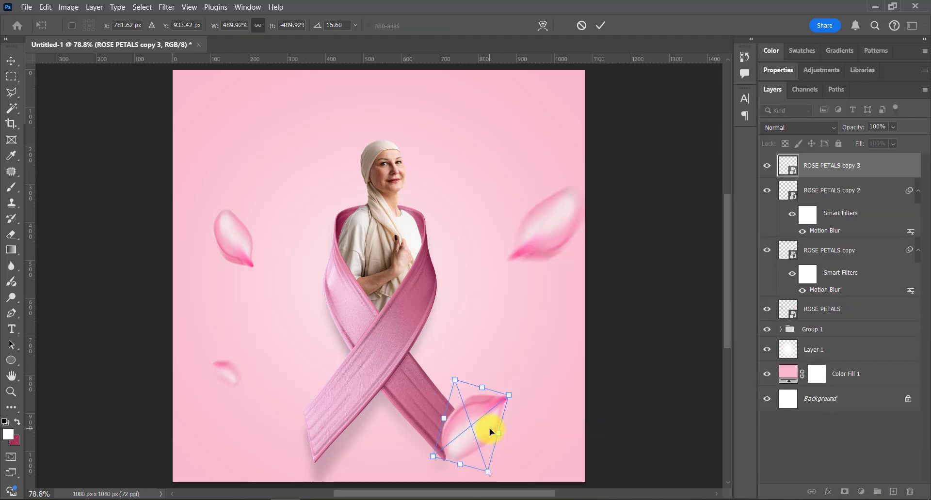
{"action": "key", "text": "Return"}
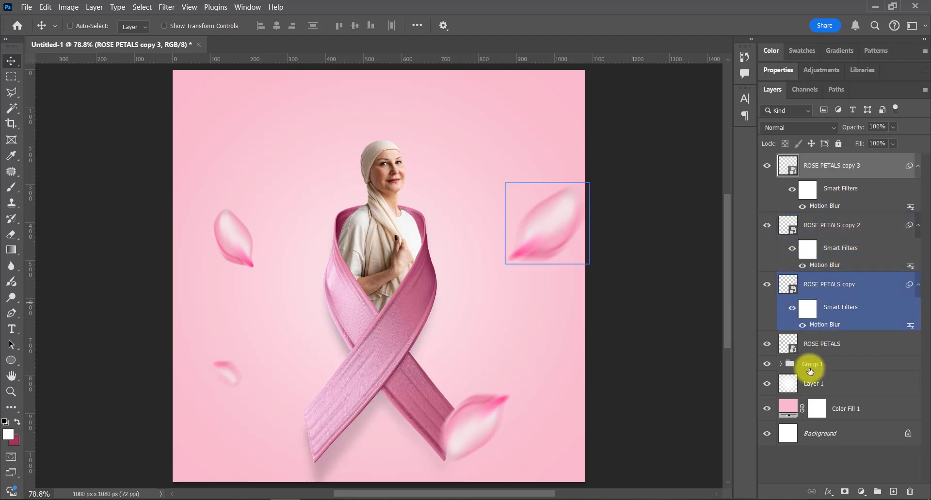
Step: Group all four rose petal layers
{"action": "left_click", "coordinate": [820, 348]}
{"action": "left_click", "coordinate": [836, 165], "text": "shift"}
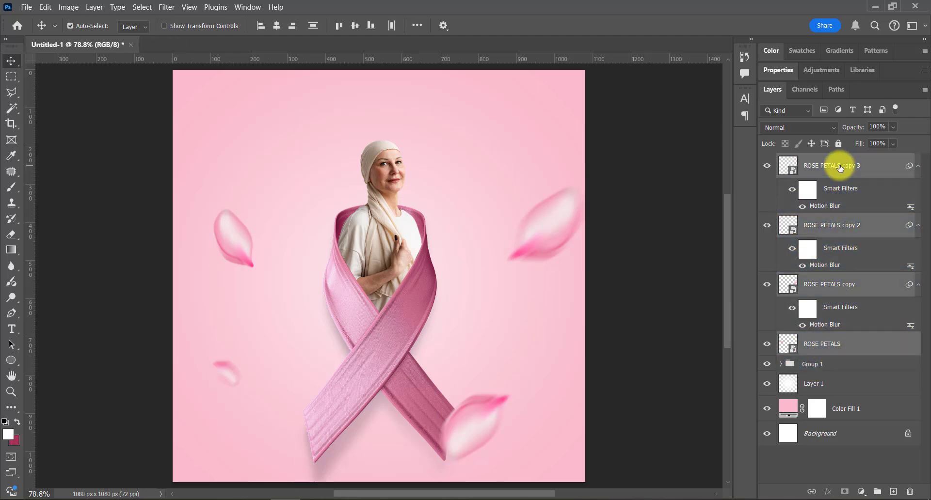
{"action": "key", "text": "ctrl+g"}
Step: Scale the woman and ribbon group to about 97.7%, lowering its top to make room for a title
{"action": "left_click", "coordinate": [773, 189]}
{"action": "key", "text": "ctrl+t"}
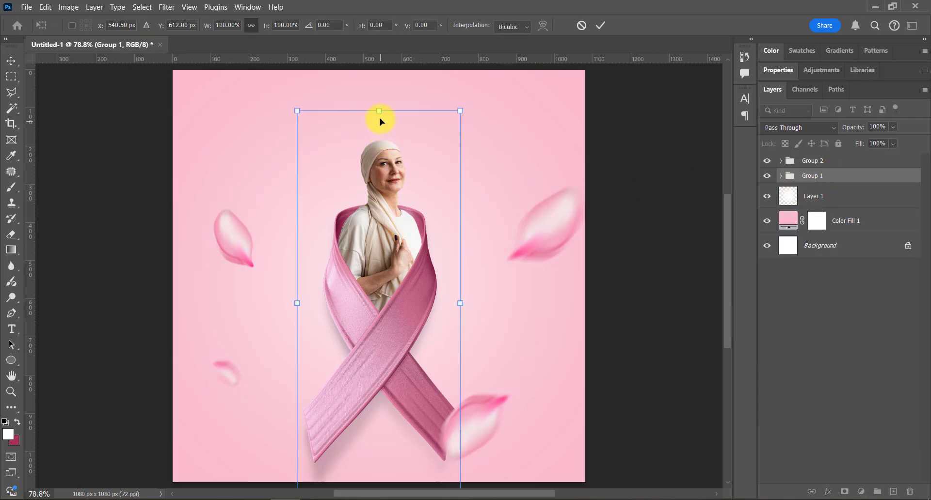
{"action": "left_click_drag", "start_coordinate": [380, 115], "coordinate": [380, 127]}
{"action": "key", "text": "Return"}
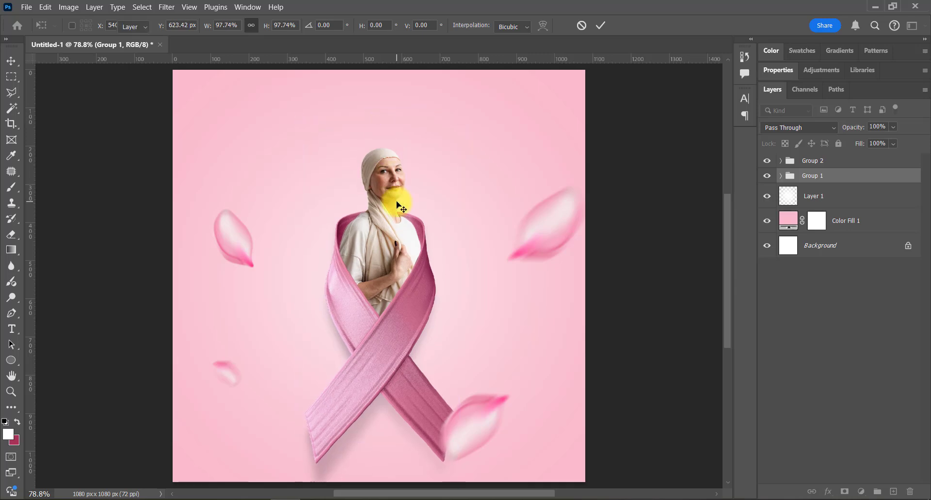
Step: Add the text "october" above the woman in white Nimbus Sans Cond L Black and set it in all caps
{"action": "key", "text": "t"}
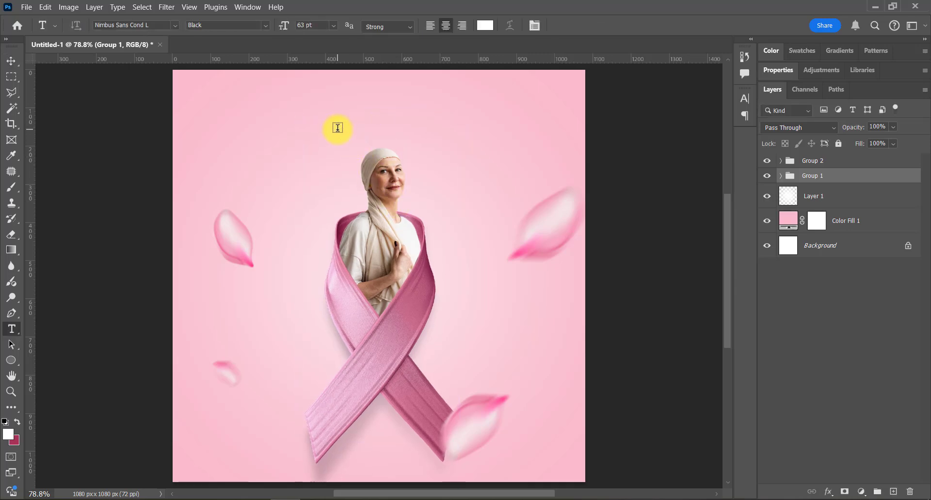
{"action": "left_click", "coordinate": [338, 127]}
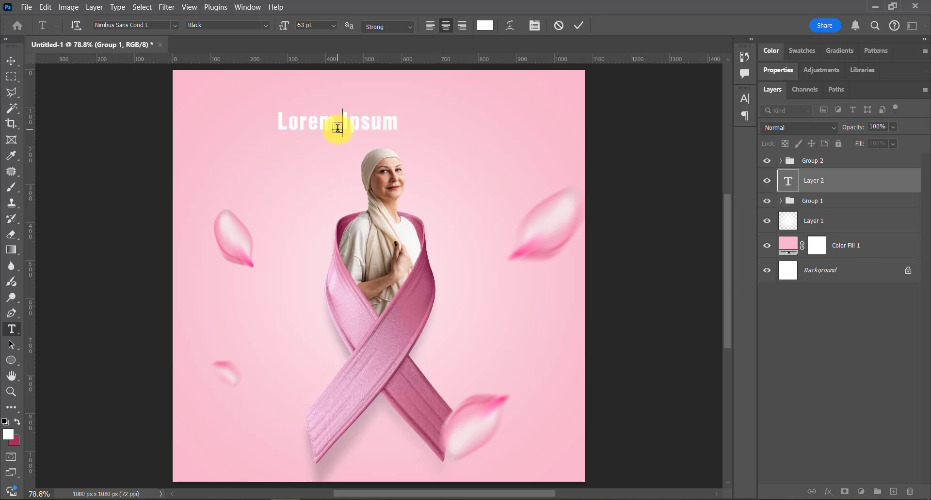
{"action": "key", "text": "BackSpace"}
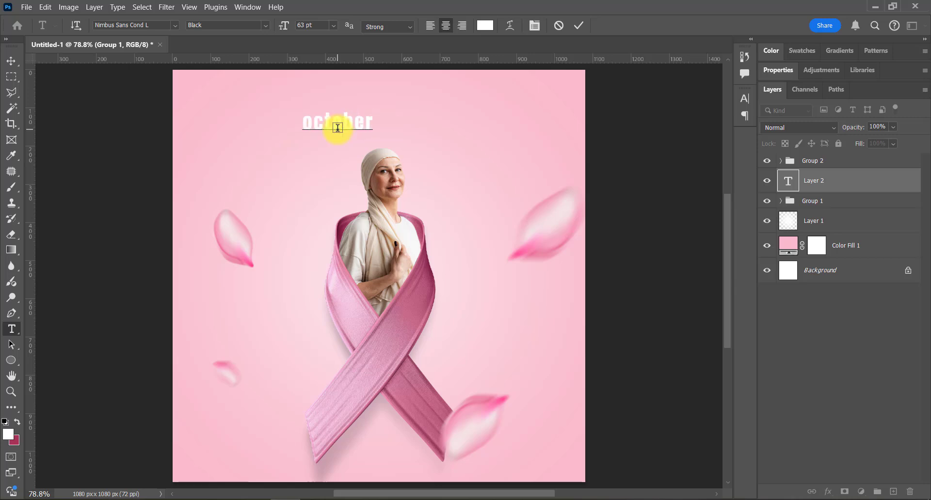
{"action": "key", "text": "ctrl+a"}
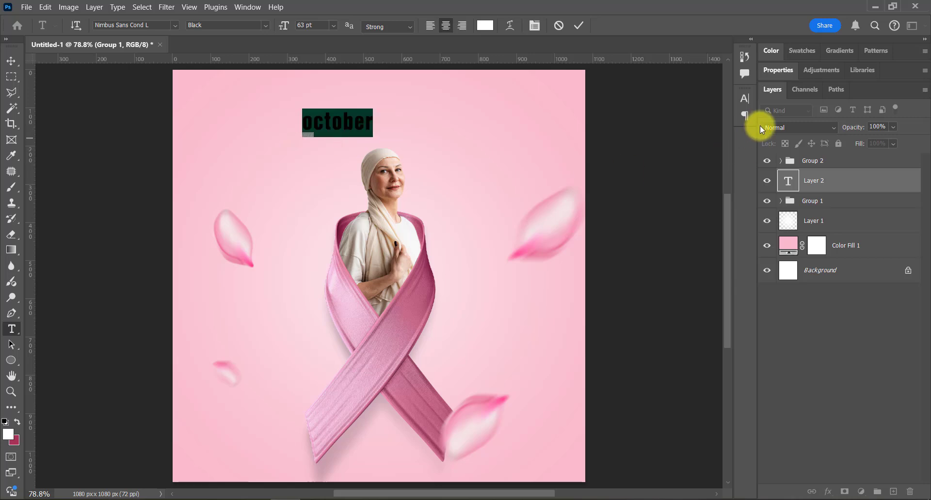
{"action": "left_click", "coordinate": [745, 102]}
{"action": "left_click", "coordinate": [644, 182]}
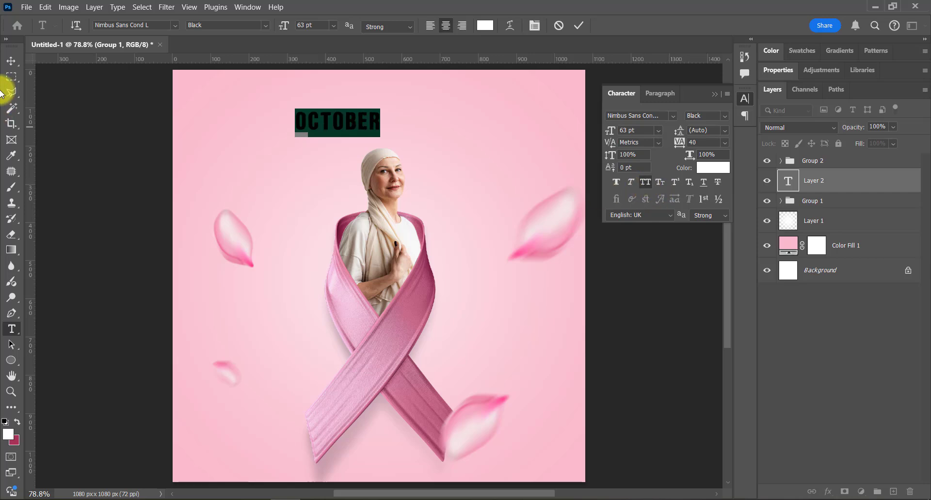
Step: Enlarge the OCTOBER title to about 151 pt above the woman's head
{"action": "left_click", "coordinate": [10, 62]}
{"action": "key", "text": "ctrl+t"}
{"action": "left_click_drag", "start_coordinate": [389, 124], "coordinate": [507, 124]}
{"action": "key", "text": "Return"}
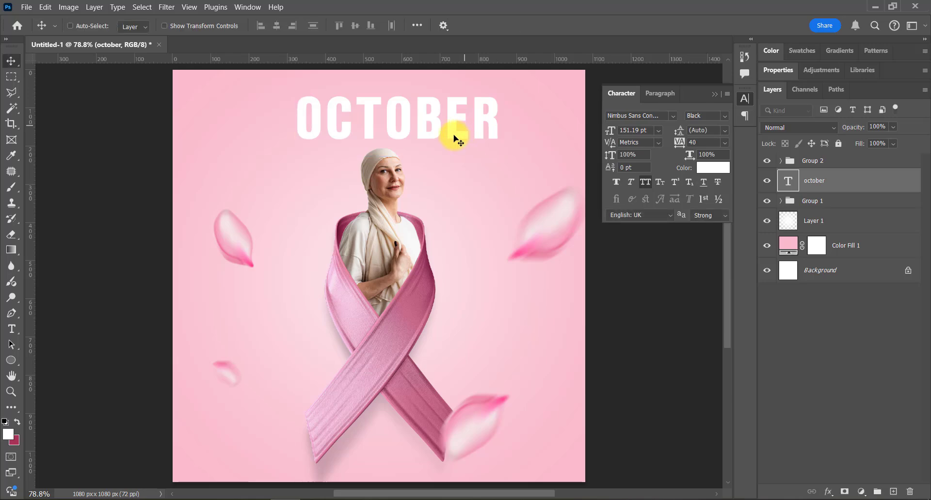
Step: Center the OCTOBER title horizontally on the canvas and nudge it up slightly
{"action": "left_click", "coordinate": [828, 269], "text": "ctrl"}
{"action": "left_click", "coordinate": [276, 25]}
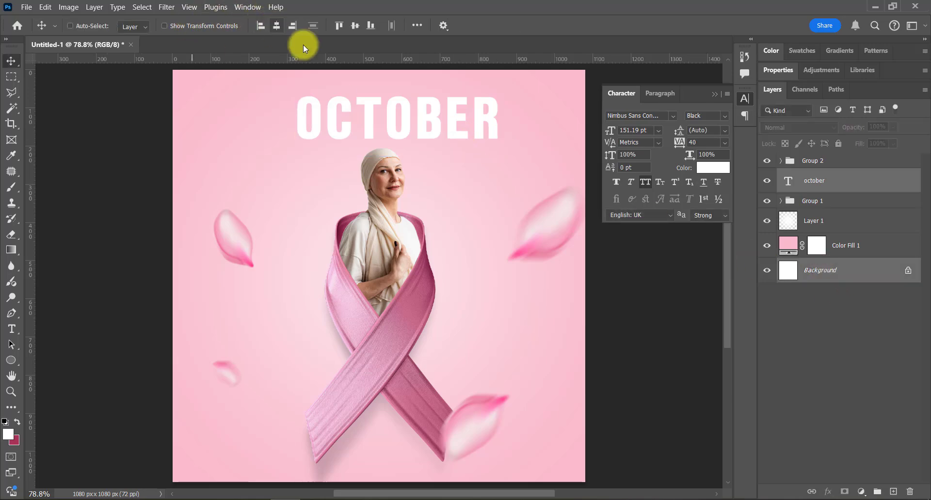
{"action": "left_click", "coordinate": [806, 181]}
{"action": "key", "text": "shift+Up"}
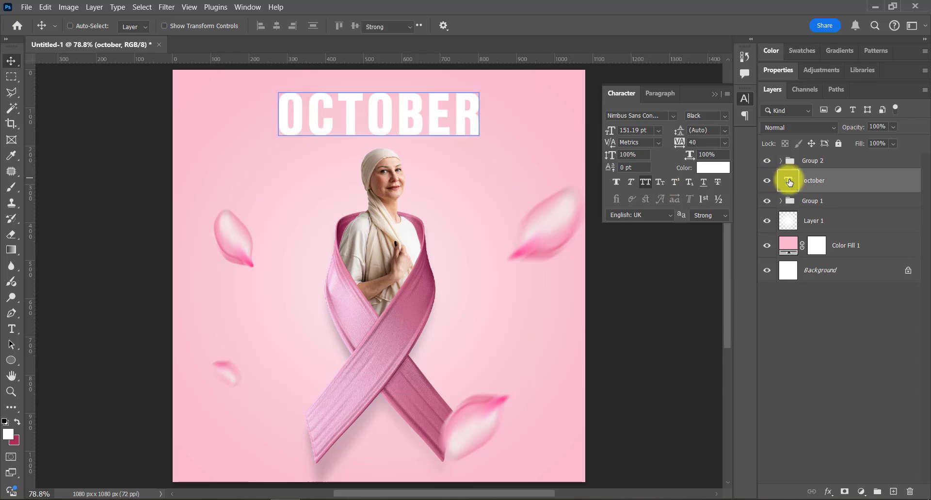
Step: Recolor the OCTOBER title with the dark pink background swatch color, a83256
{"action": "double_click", "coordinate": [790, 182]}
{"action": "left_click", "coordinate": [485, 25]}
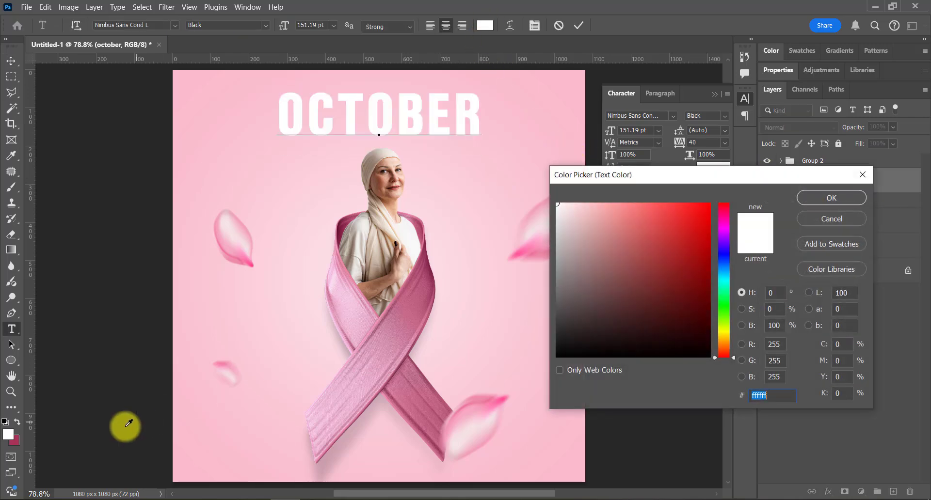
{"action": "left_click", "coordinate": [15, 443]}
{"action": "left_click", "coordinate": [831, 199]}
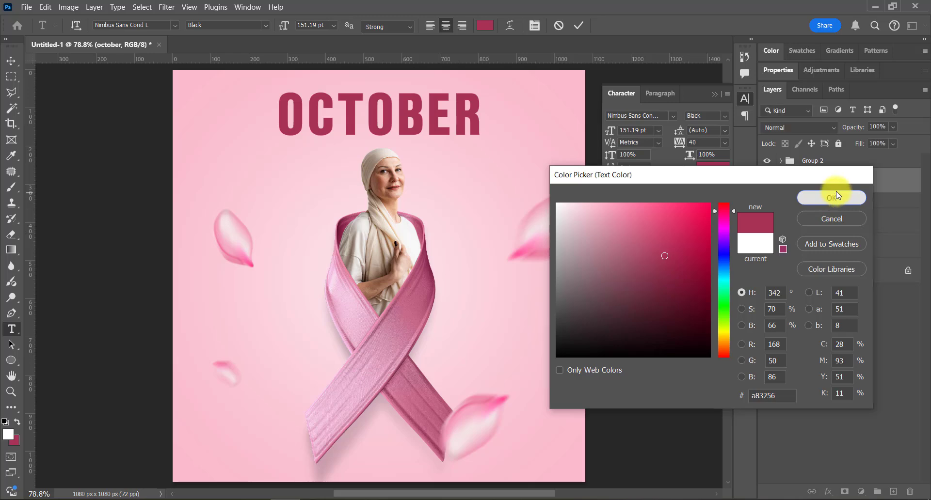
{"action": "left_click", "coordinate": [11, 61]}
Step: Duplicate the OCTOBER title just below itself and change the copy to "pink" with all caps turned off
{"action": "left_click_drag", "start_coordinate": [342, 169], "coordinate": [326, 167]}
{"action": "double_click", "coordinate": [328, 173]}
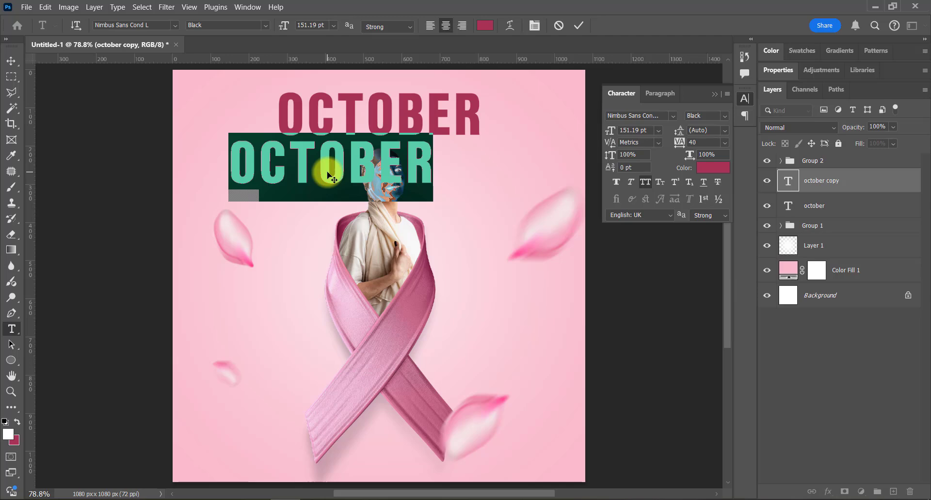
{"action": "type", "text": "PINK"}
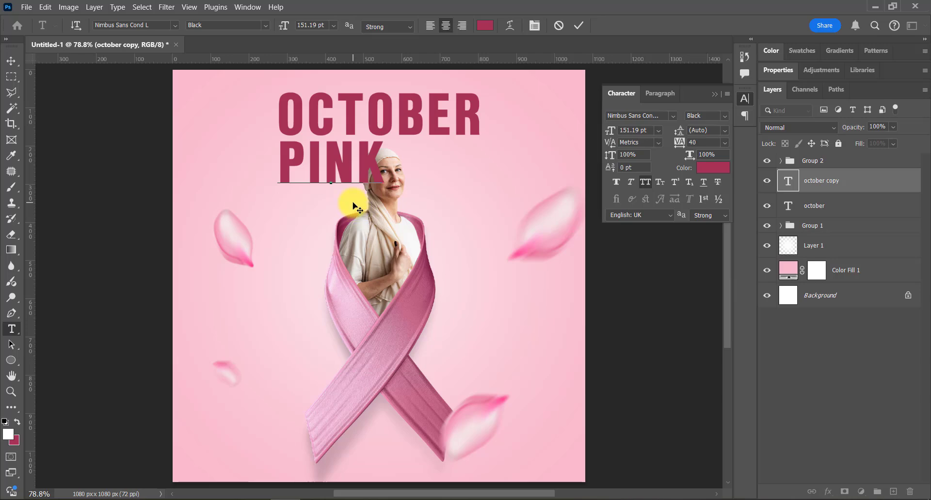
{"action": "double_click", "coordinate": [387, 183]}
{"action": "left_click", "coordinate": [645, 182]}
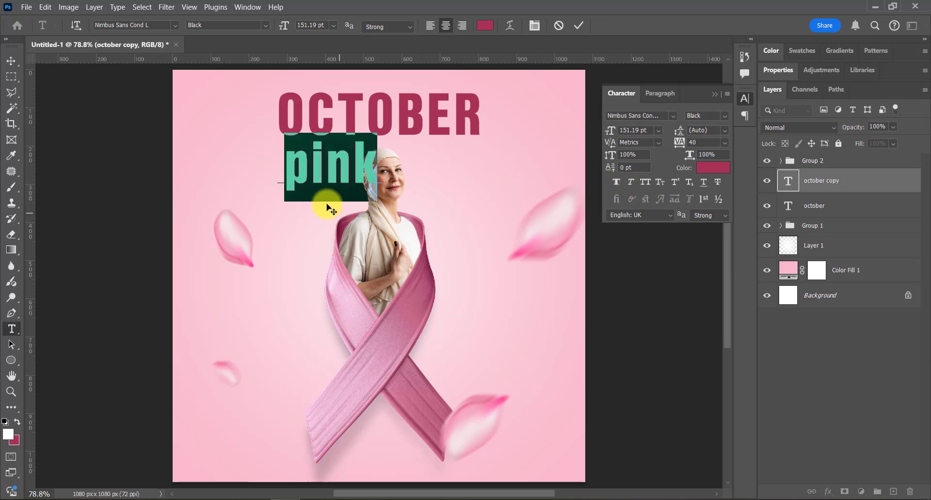
Step: Change the font of the "pink" text to Pacifico Regular
{"action": "left_click", "coordinate": [341, 169]}
{"action": "double_click", "coordinate": [341, 170]}
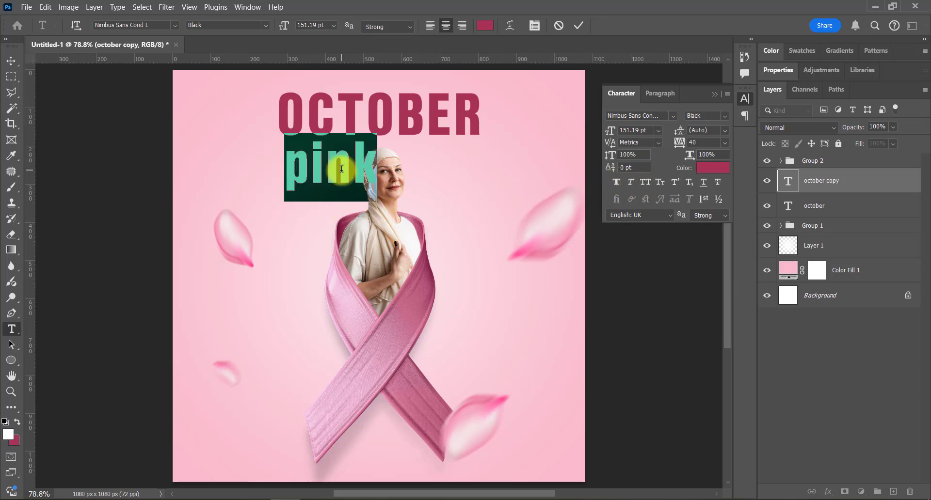
{"action": "left_click", "coordinate": [341, 169]}
{"action": "key", "text": "ctrl+a"}
{"action": "left_click", "coordinate": [174, 25]}
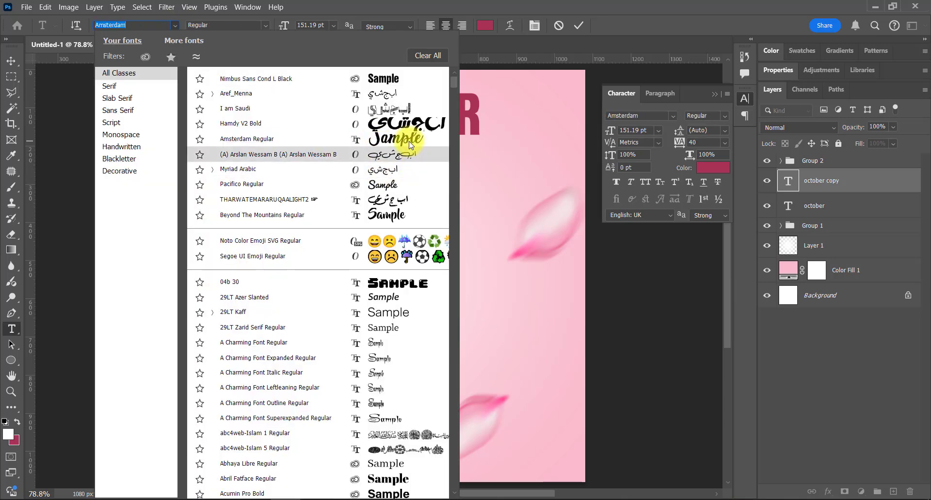
{"action": "left_click", "coordinate": [387, 184]}
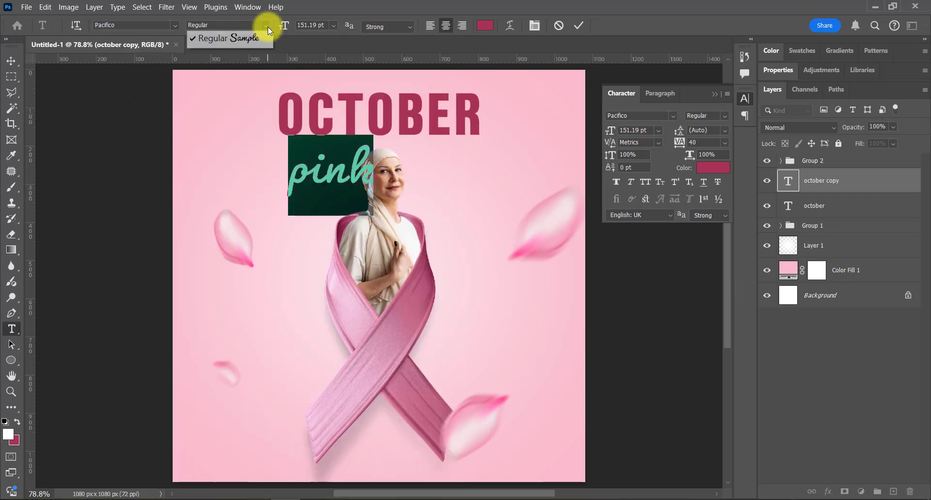
{"action": "left_click", "coordinate": [11, 61]}
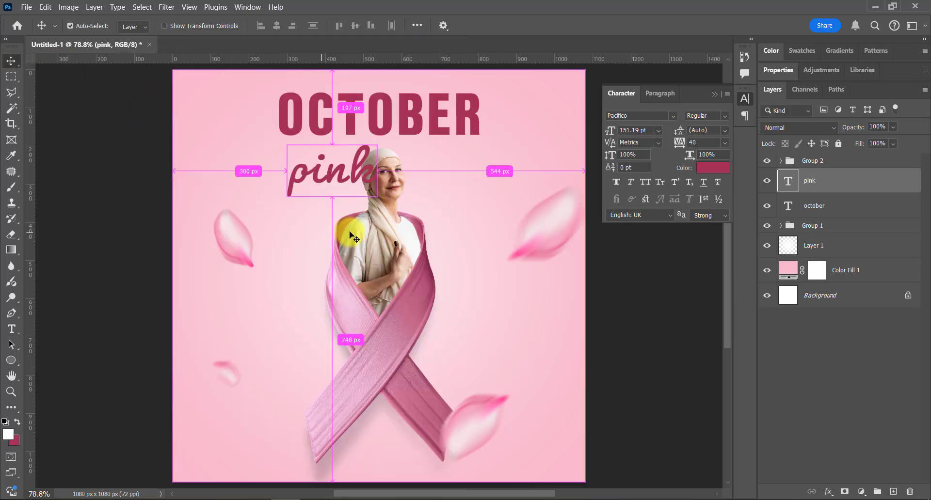
Step: Scale the "pink" text down to about 99 pt beneath the first letters of OCTOBER
{"action": "key", "text": "ctrl+t"}
{"action": "left_click_drag", "start_coordinate": [377, 214], "coordinate": [327, 161]}
{"action": "key", "text": "Return"}
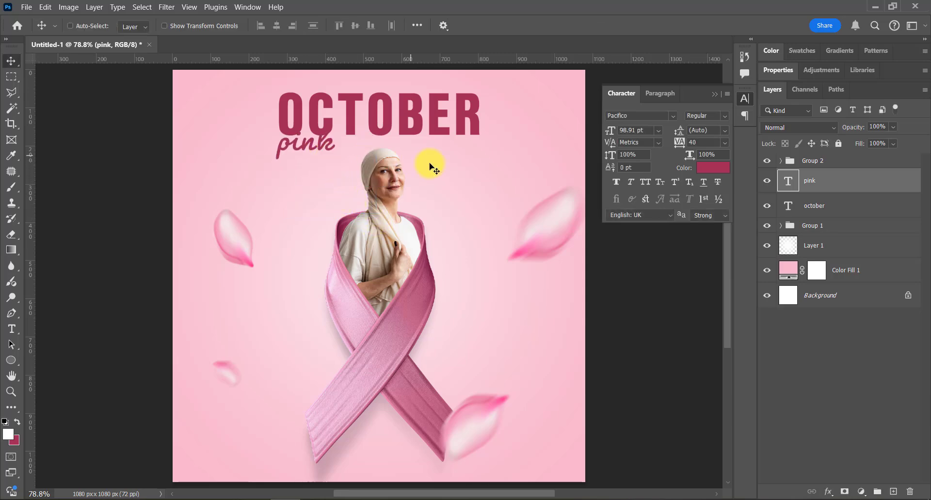
Step: Recolor the "pink" text white (ffffff) and move it slightly right and up over OCTOBER's lower edge
{"action": "double_click", "coordinate": [789, 181]}
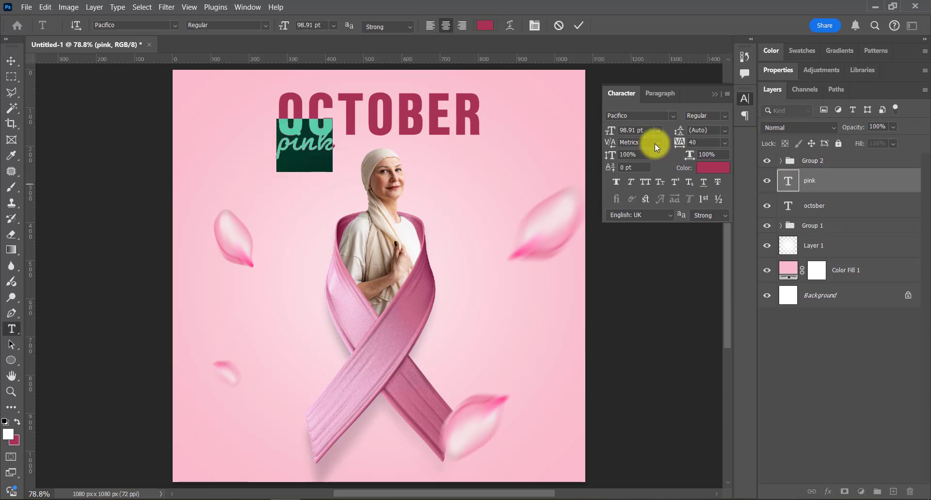
{"action": "left_click", "coordinate": [495, 26]}
{"action": "type", "text": "ffffff"}
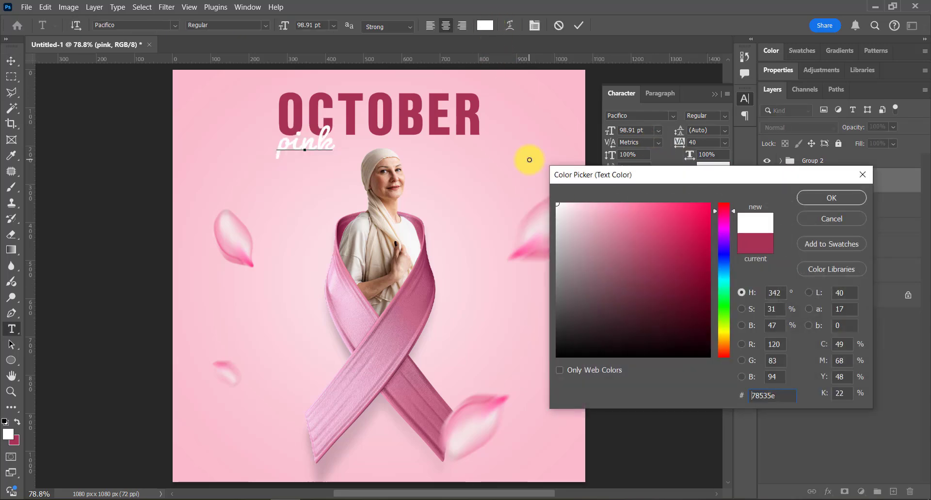
{"action": "left_click", "coordinate": [831, 198]}
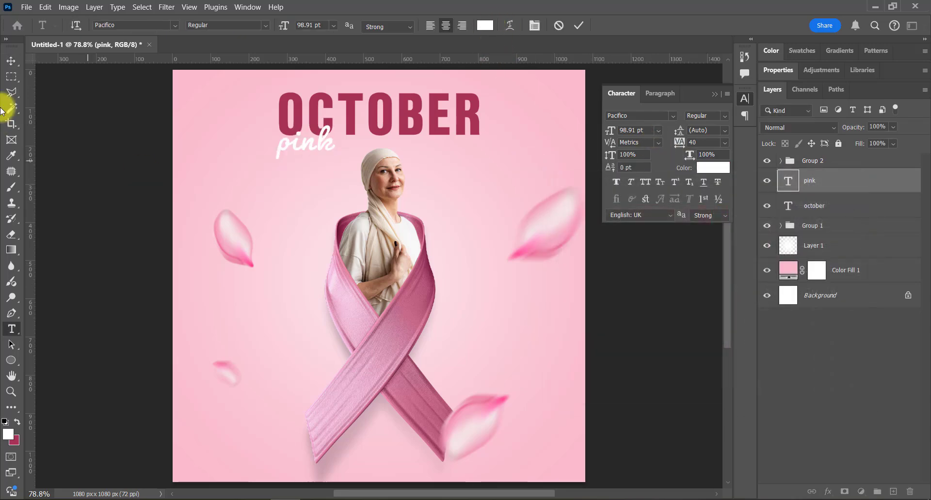
{"action": "left_click", "coordinate": [11, 61]}
{"action": "left_click_drag", "start_coordinate": [376, 193], "coordinate": [389, 187]}
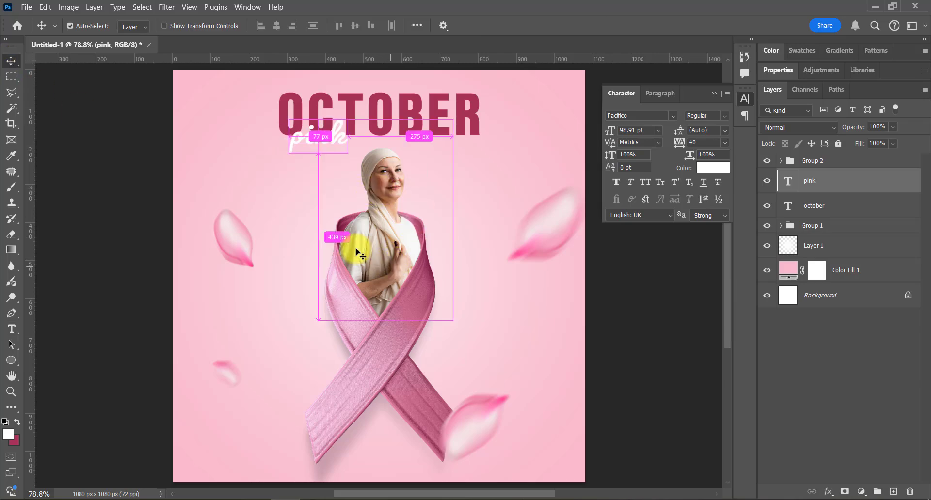
Step: Scale the "pink" text up to about 116 pt and keep it over OCTOBER's lower edge
{"action": "key", "text": "ctrl+t"}
{"action": "key", "text": "ctrl+r"}
{"action": "mouse_move", "coordinate": [342, 162]}
{"action": "left_mouse_down"}
{"action": "mouse_move", "coordinate": [349, 167]}
{"action": "mouse_move", "coordinate": [330, 168]}
{"action": "left_mouse_up"}
{"action": "key", "text": "Return"}
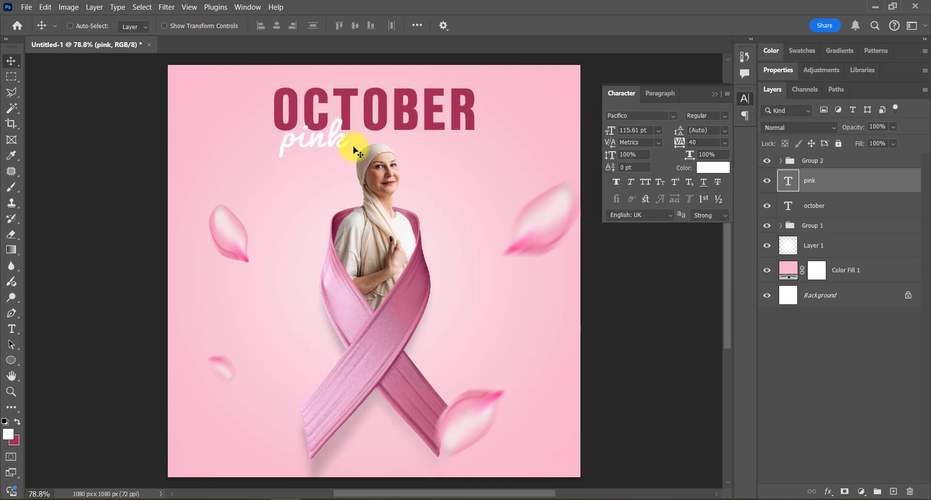
Step: Replace the second O of OCTOBER with blank spaces and shift "pink" left beneath the first letters
{"action": "key", "text": "t"}
{"action": "left_click_drag", "start_coordinate": [372, 112], "coordinate": [379, 114]}
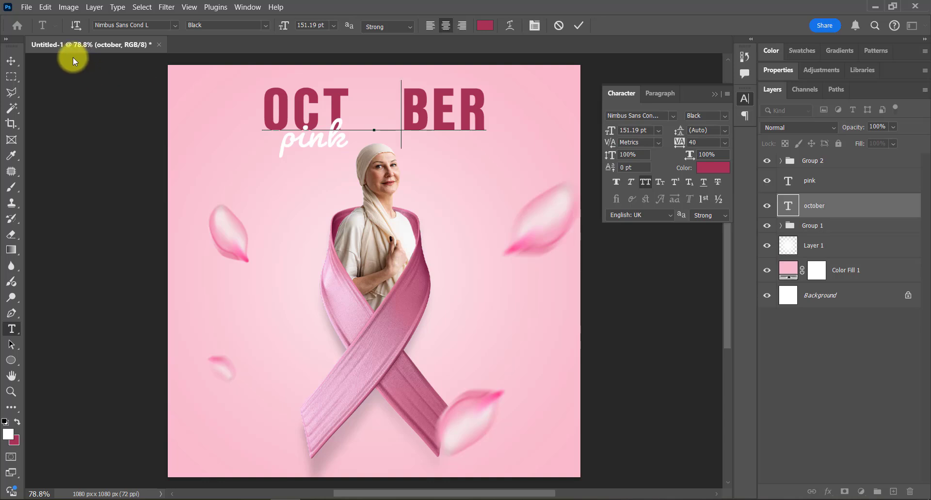
{"action": "left_click", "coordinate": [10, 65]}
{"action": "left_click_drag", "start_coordinate": [354, 154], "coordinate": [316, 154]}
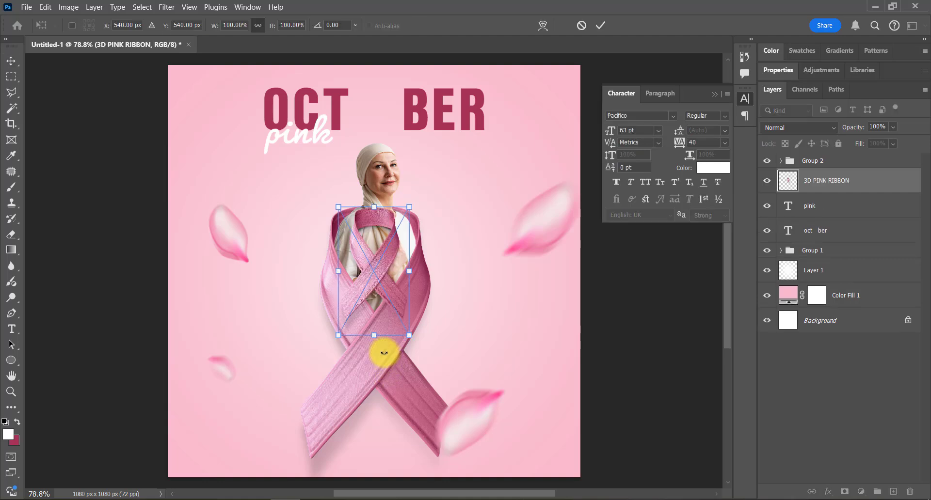
Step: Place a small 3D pink ribbon in the title gap, scaled down slightly to stand in for the missing O
{"action": "left_click_drag", "start_coordinate": [377, 334], "coordinate": [382, 124]}
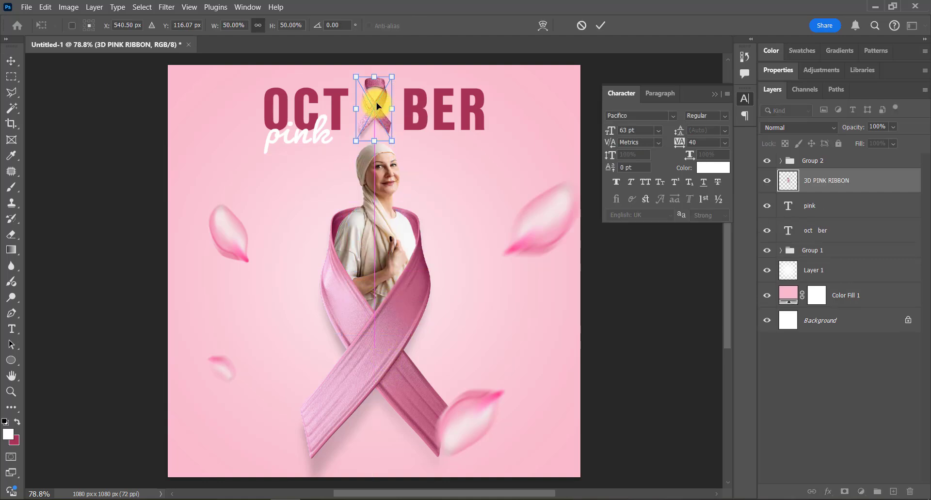
{"action": "left_click_drag", "start_coordinate": [373, 75], "coordinate": [374, 80]}
{"action": "key", "text": "Return"}
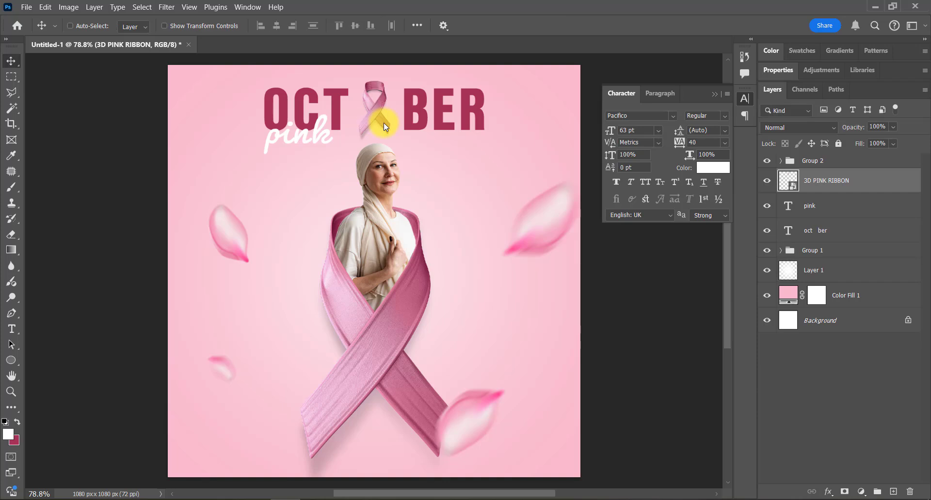
{"action": "left_click_drag", "start_coordinate": [380, 127], "coordinate": [371, 122]}
Step: Remove one space from the title gap and nudge the small ribbon right to center it between T and B
{"action": "key", "text": "r"}
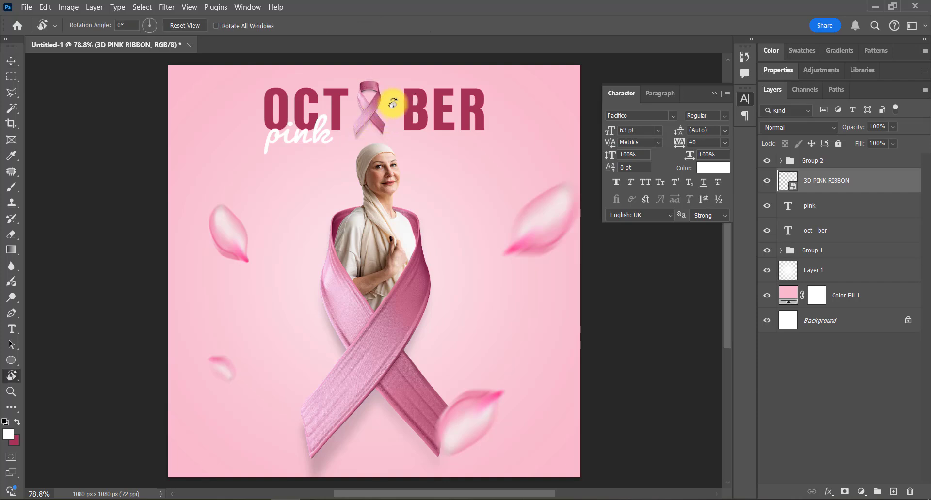
{"action": "key", "text": "t"}
{"action": "left_click", "coordinate": [388, 109]}
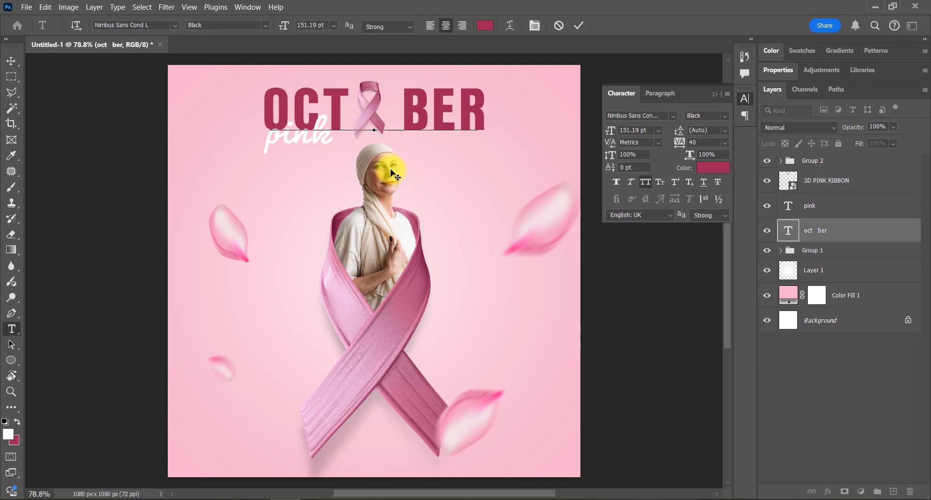
{"action": "left_click", "coordinate": [11, 61]}
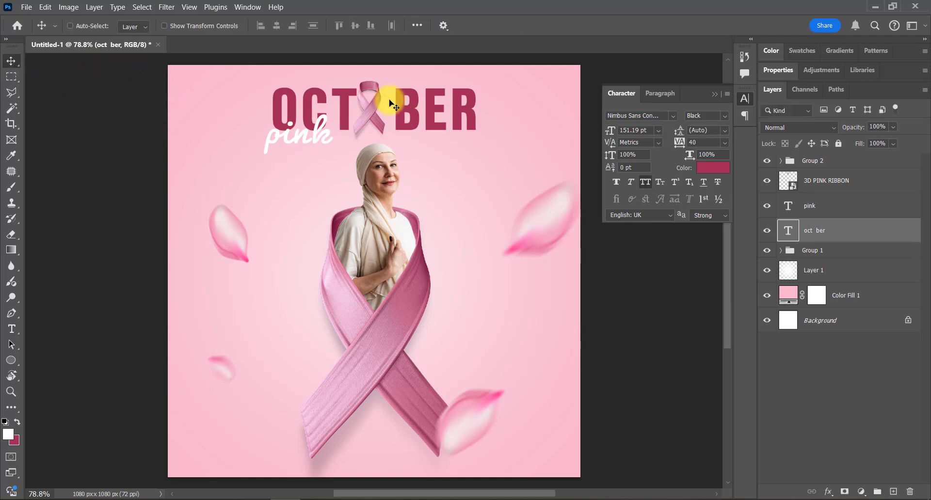
{"action": "left_click", "coordinate": [375, 108]}
{"action": "key", "text": "shift+Right"}
{"action": "key", "text": "shift+Right"}
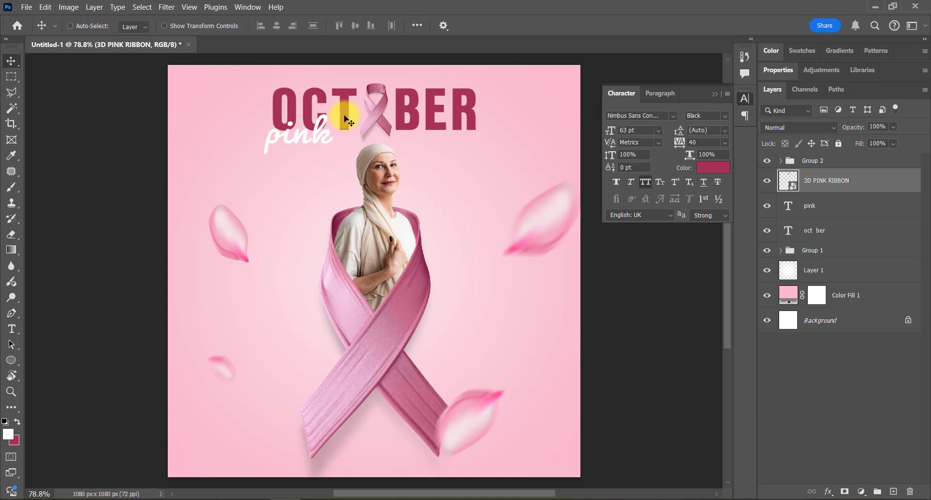
Step: Nudge "pink" right to align with the title's left edge and scale it up to about 133 pt
{"action": "left_click", "coordinate": [332, 135]}
{"action": "key", "text": "shift+Right"}
{"action": "key", "text": "shift+Right"}
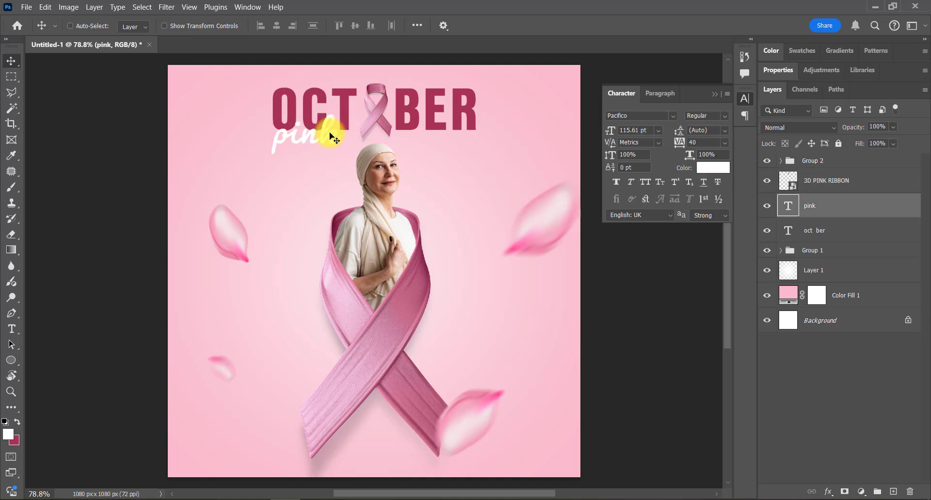
{"action": "key", "text": "ctrl+t"}
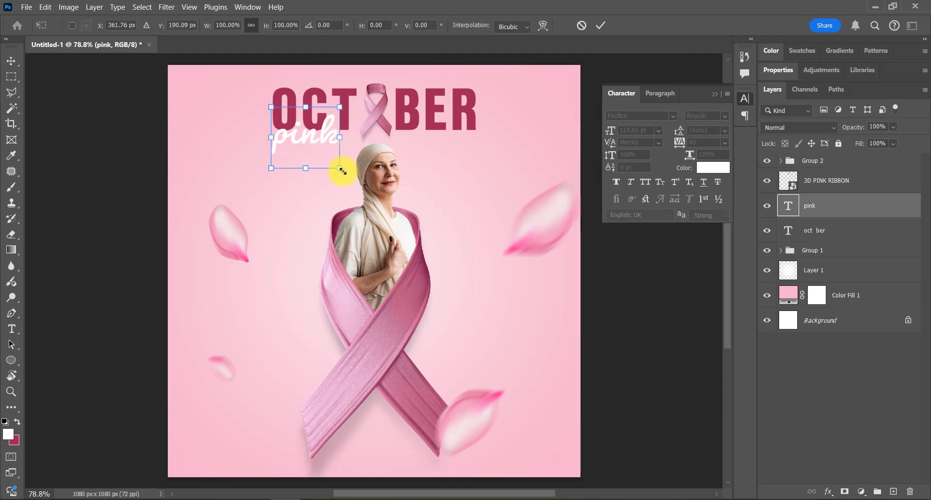
{"action": "left_click_drag", "start_coordinate": [340, 169], "coordinate": [347, 187]}
Step: Group the title text, "pink" and the small ribbon, and nudge the group slightly up
{"action": "left_click", "coordinate": [852, 230]}
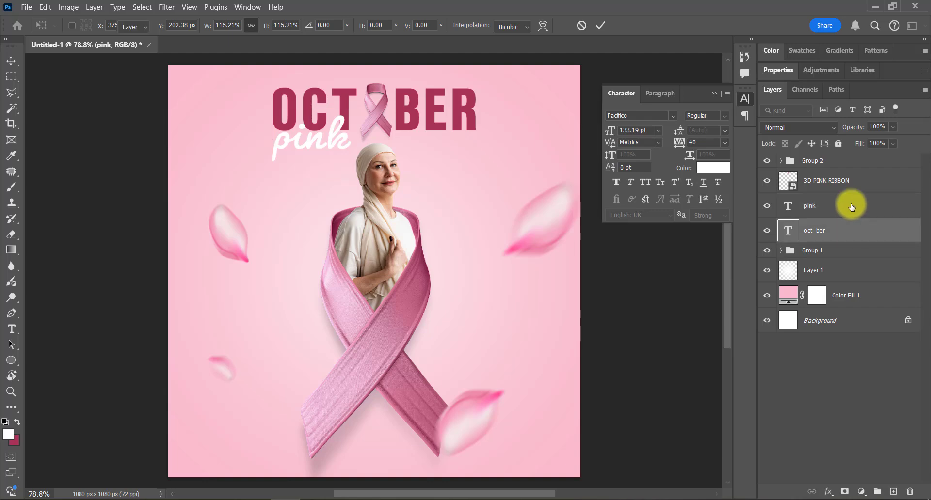
{"action": "left_click", "coordinate": [851, 181], "text": "shift"}
{"action": "key", "text": "ctrl+g"}
{"action": "left_click", "coordinate": [838, 265], "text": "ctrl"}
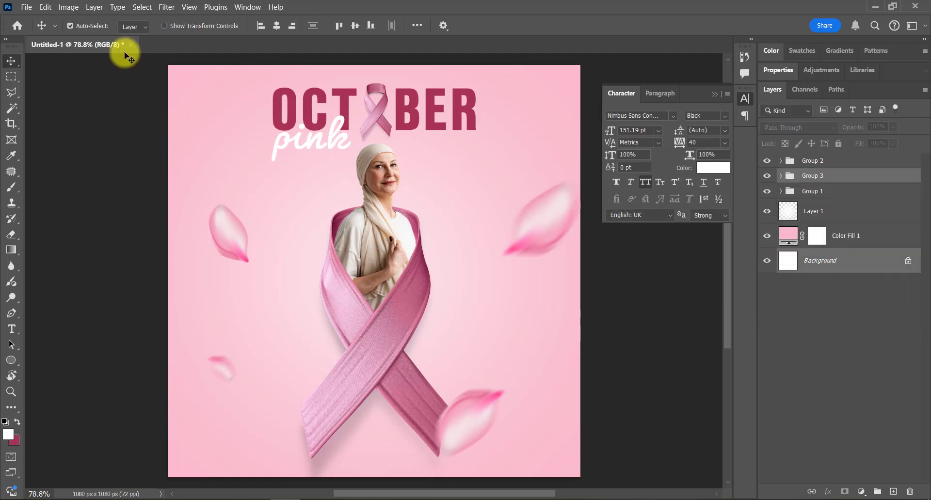
{"action": "left_click", "coordinate": [829, 179]}
{"action": "key", "text": "shift+Up"}
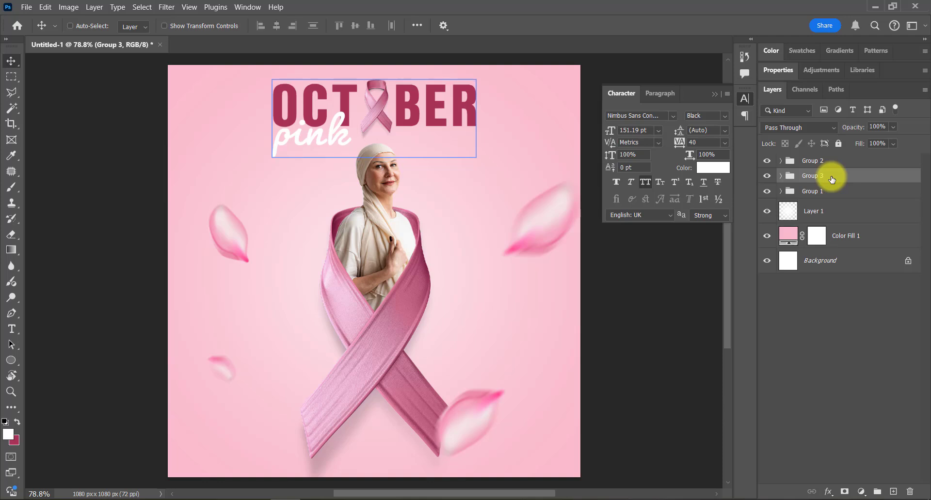
Step: Scale the group with the woman and large ribbon down to about 97% from its upper edge
{"action": "left_click", "coordinate": [818, 192]}
{"action": "key", "text": "ctrl+t"}
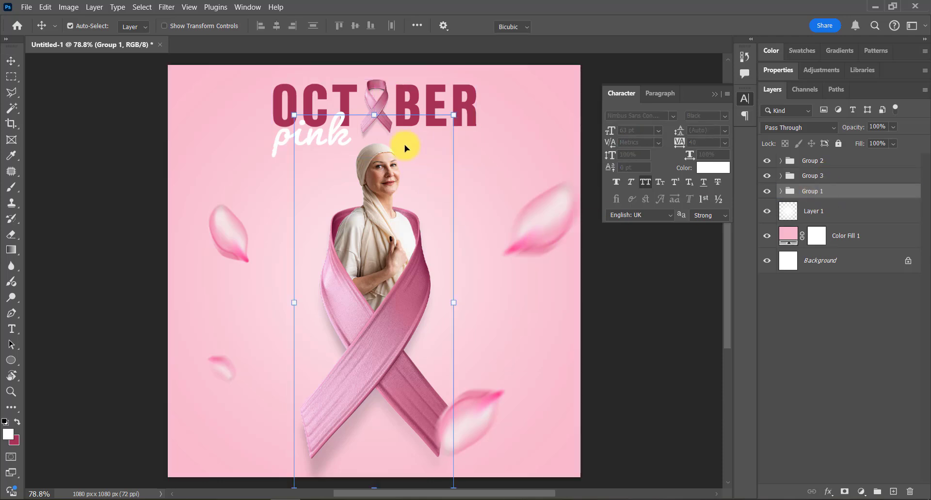
{"action": "left_click_drag", "start_coordinate": [374, 115], "coordinate": [376, 127]}
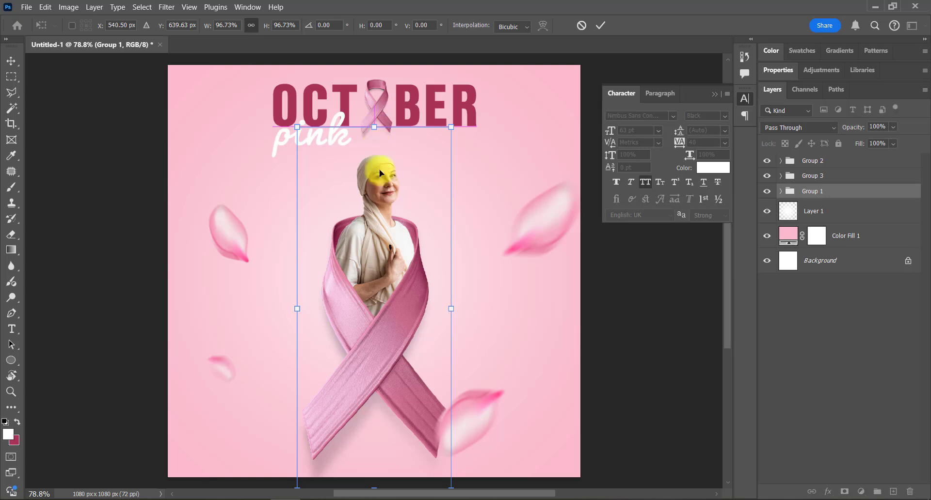
{"action": "key", "text": "Return"}
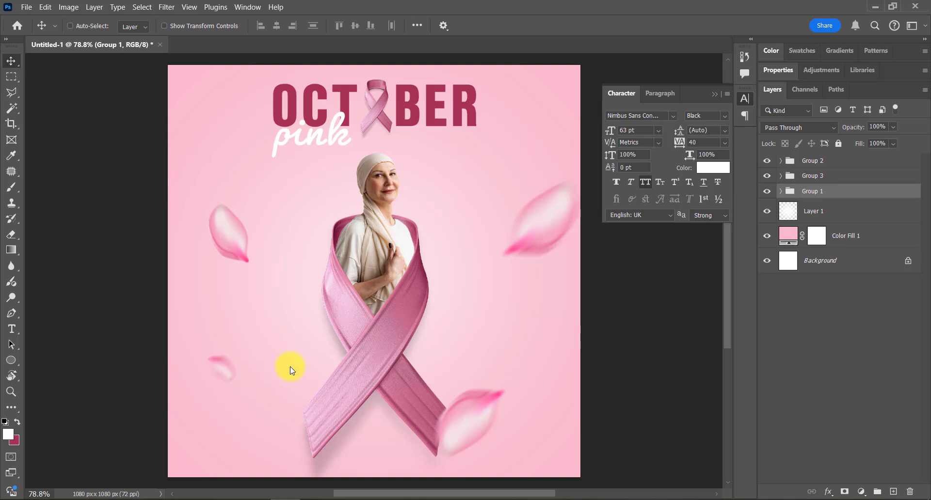
Step: Add a white wave graphic left of the large ribbon and a horizontally flipped copy on its right side
{"action": "key", "text": "ctrl+v"}
{"action": "mouse_move", "coordinate": [359, 274]}
{"action": "left_mouse_down"}
{"action": "mouse_move", "coordinate": [260, 316]}
{"action": "mouse_move", "coordinate": [467, 334]}
{"action": "mouse_move", "coordinate": [464, 318]}
{"action": "left_mouse_up"}
{"action": "key", "text": "Return"}
{"action": "key", "text": "ctrl+t"}
{"action": "right_click", "coordinate": [461, 316]}
{"action": "left_click", "coordinate": [486, 298]}
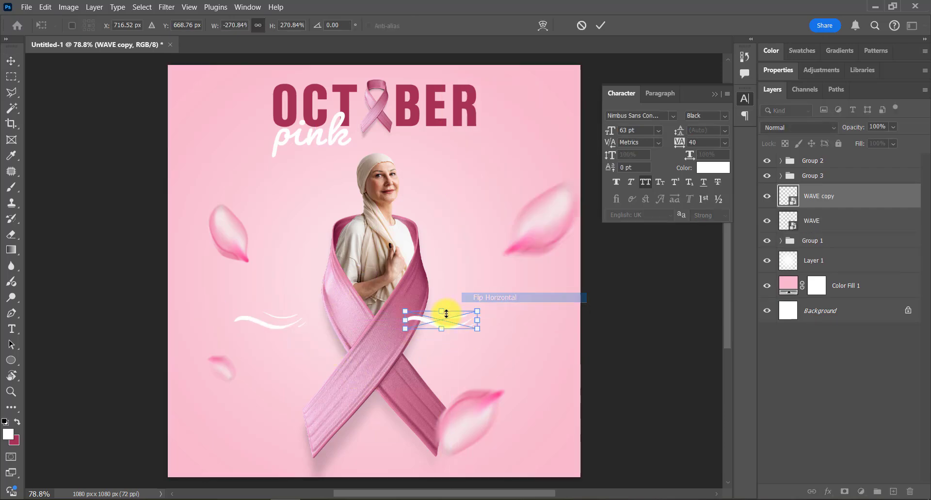
{"action": "key", "text": "Return"}
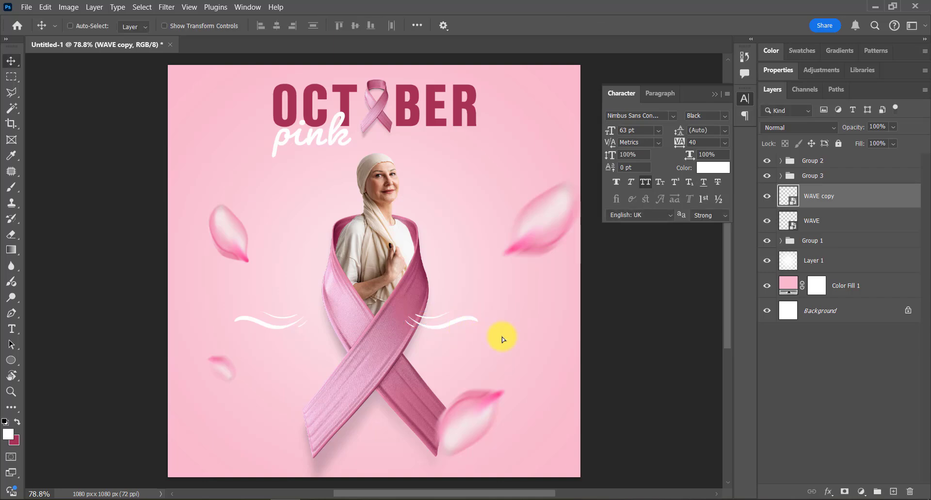
{"action": "left_click_drag", "start_coordinate": [469, 339], "coordinate": [509, 337]}
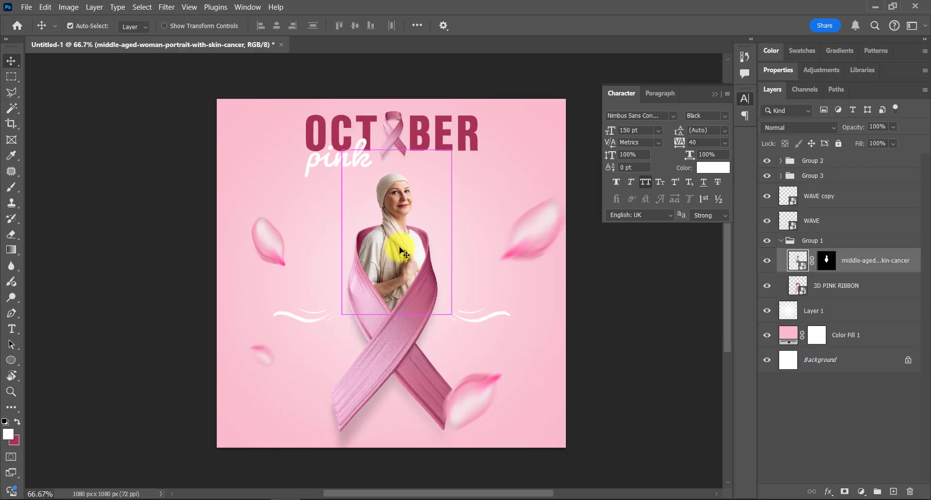
Step: Duplicate the woman photo, move the copy out of its group to just below Layer 1, and delete its layer mask
{"action": "key", "text": "ctrl+j"}
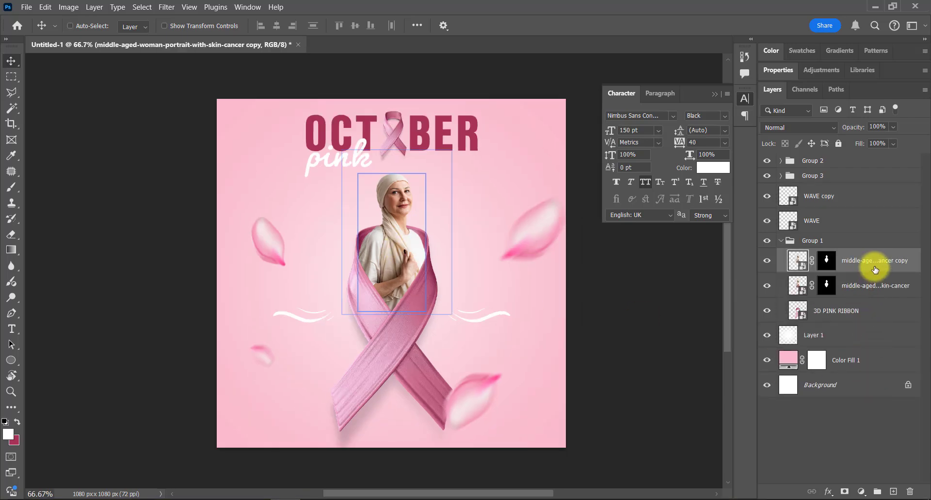
{"action": "left_click_drag", "start_coordinate": [873, 265], "coordinate": [868, 348]}
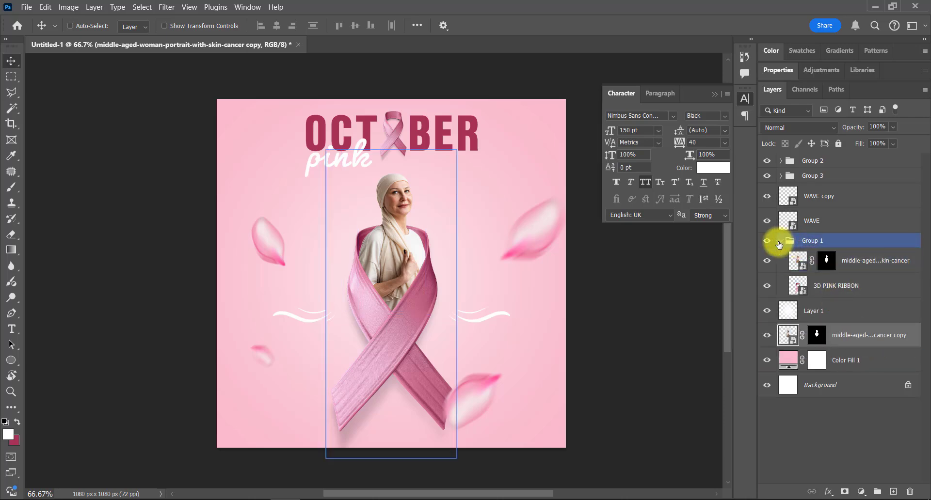
{"action": "left_click", "coordinate": [795, 240]}
{"action": "left_click", "coordinate": [780, 241]}
{"action": "left_click", "coordinate": [816, 288]}
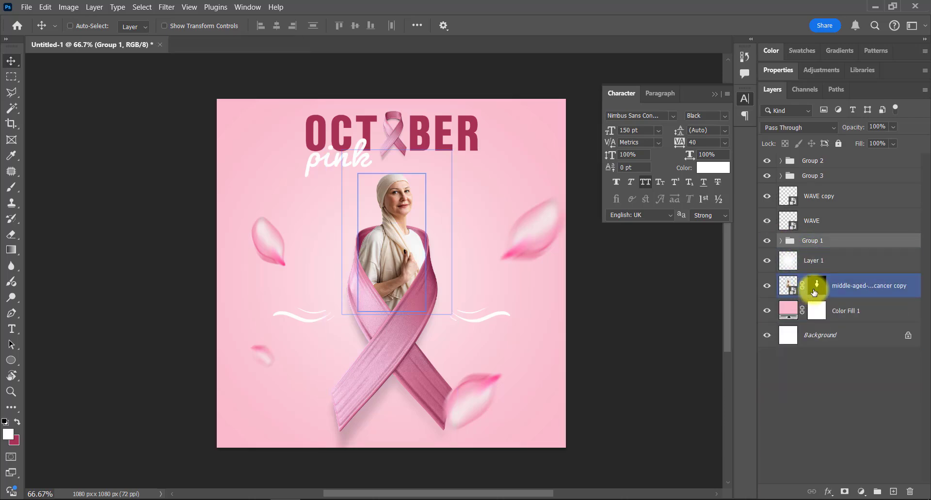
{"action": "key", "text": "Delete"}
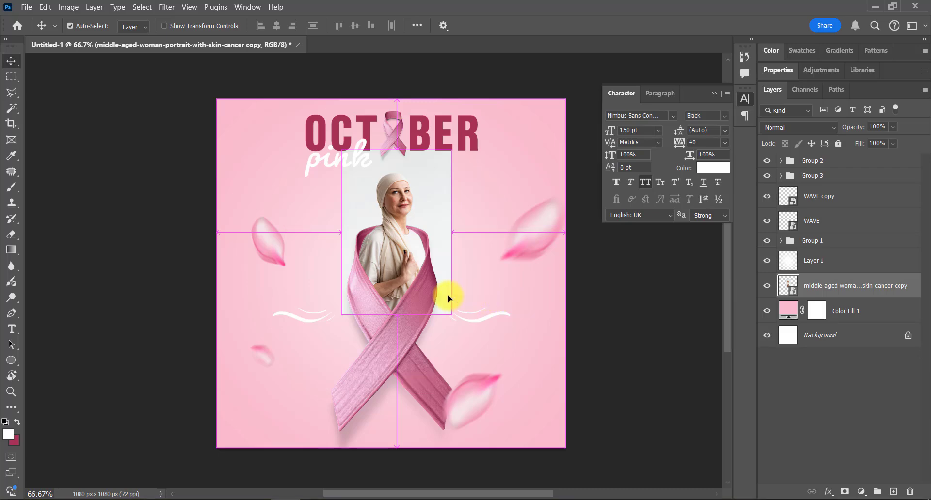
Step: Enlarge the unmasked woman photo to fill the canvas height and position it along the left side
{"action": "key", "text": "ctrl+t"}
{"action": "left_click_drag", "start_coordinate": [388, 420], "coordinate": [392, 480]}
{"action": "left_click_drag", "start_coordinate": [415, 342], "coordinate": [298, 272]}
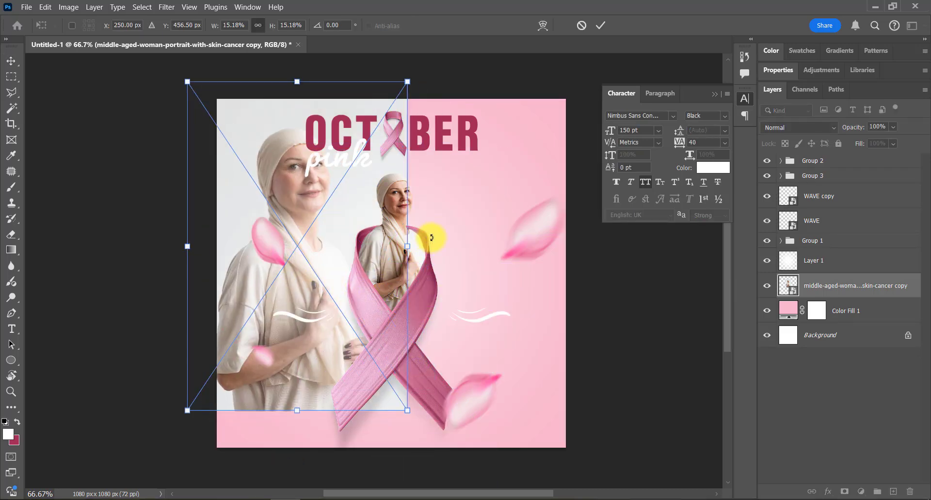
{"action": "left_click_drag", "start_coordinate": [407, 244], "coordinate": [510, 257]}
{"action": "left_click_drag", "start_coordinate": [402, 262], "coordinate": [341, 290]}
{"action": "key", "text": "Return"}
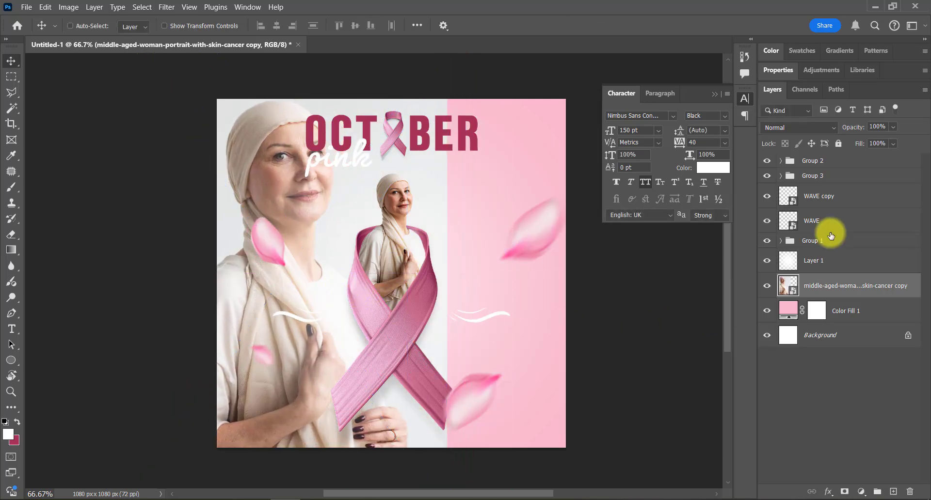
Step: Set the large woman photo's blend mode to Luminosity and its opacity to 35%
{"action": "left_click", "coordinate": [822, 129]}
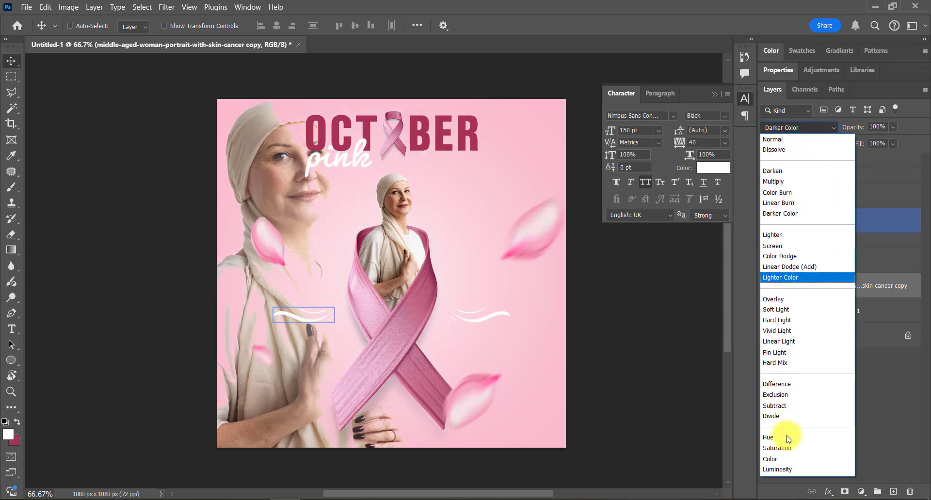
{"action": "left_click", "coordinate": [784, 469]}
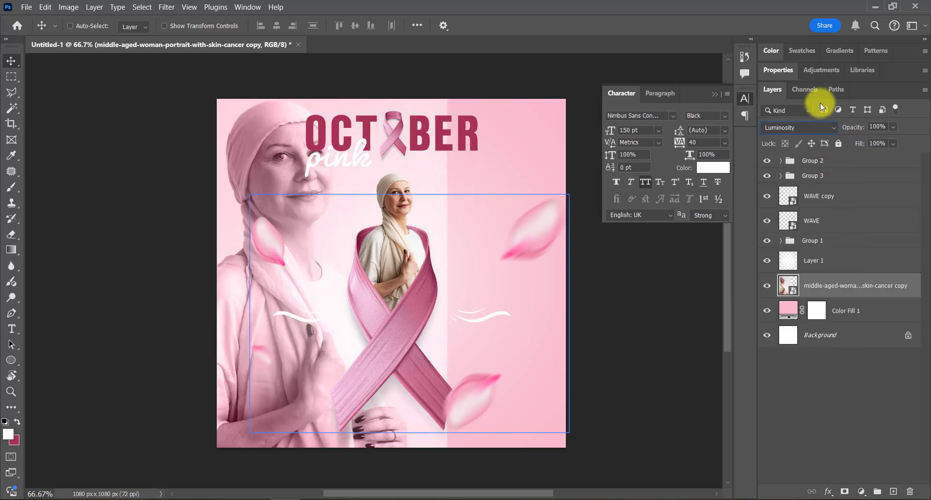
{"action": "left_click_drag", "start_coordinate": [850, 131], "coordinate": [805, 132]}
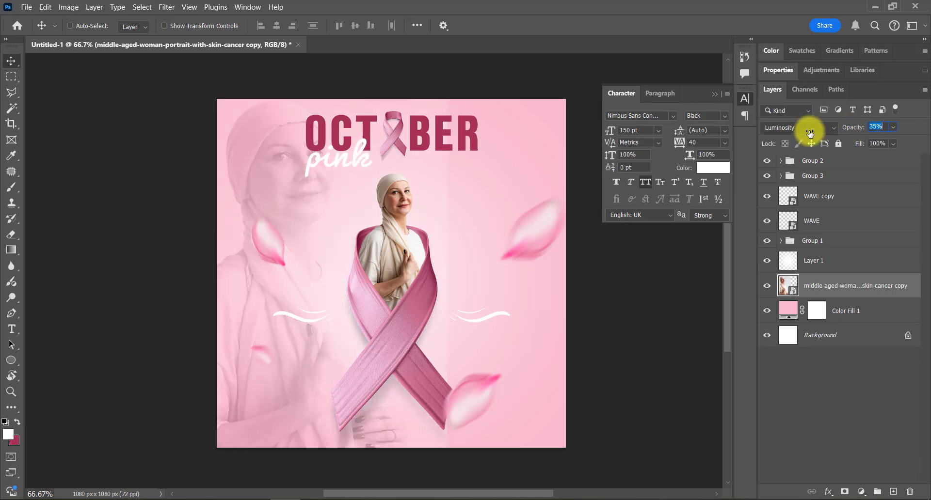
Step: Mask the large photo to its automatically selected subject and shift the woman slightly down and left
{"action": "left_click", "coordinate": [145, 7]}
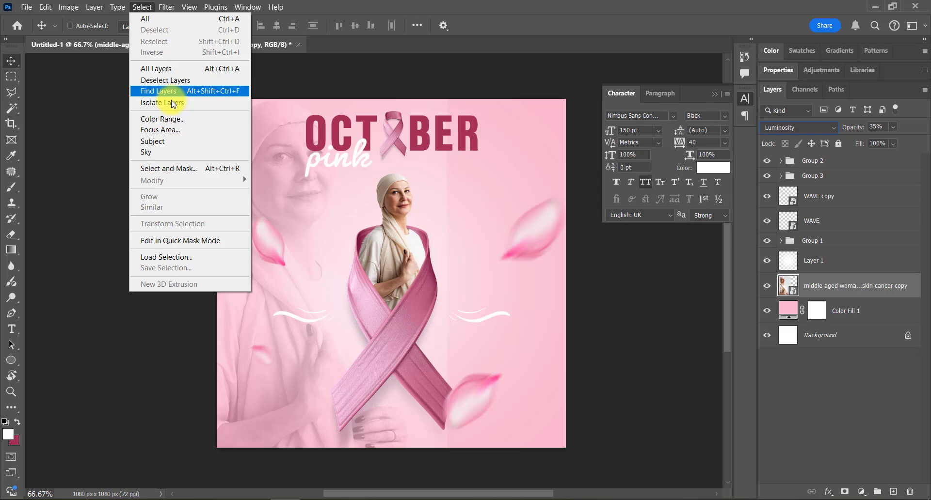
{"action": "left_click", "coordinate": [174, 141]}
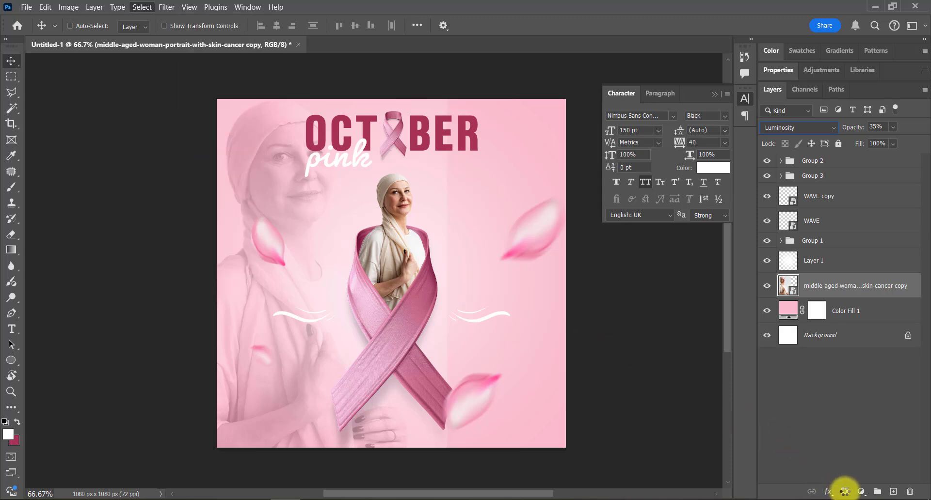
{"action": "left_click", "coordinate": [844, 492]}
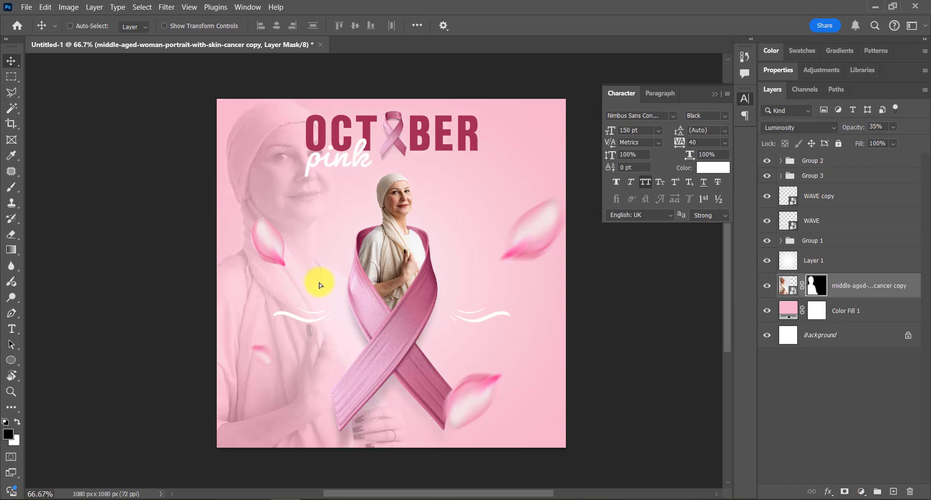
{"action": "left_click_drag", "start_coordinate": [318, 283], "coordinate": [301, 289]}
Step: Move the large blurred rose petal on the upper right slightly left and up
{"action": "left_click", "coordinate": [539, 242], "text": "ctrl"}
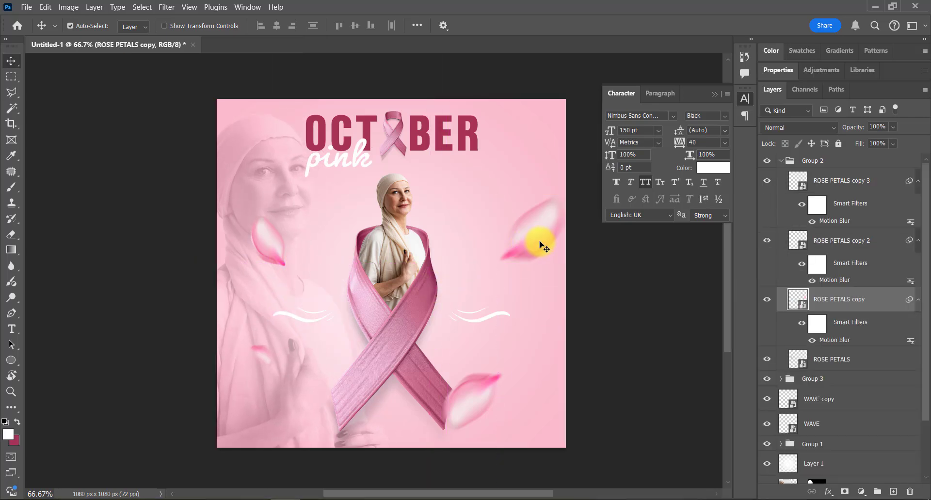
{"action": "left_click_drag", "start_coordinate": [524, 234], "coordinate": [523, 234]}
{"action": "left_click", "coordinate": [813, 161]}
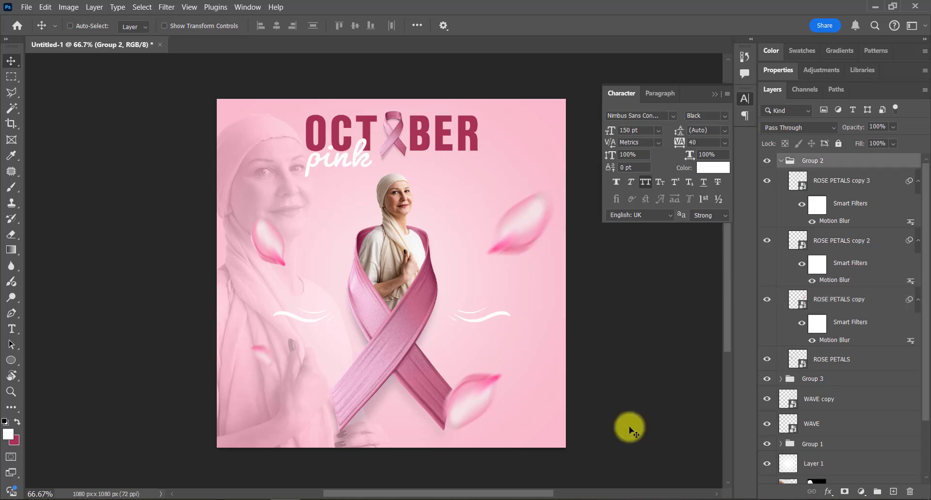
Step: Move the large masked woman photo above Layer 1 in the stack and shift it slightly up and left
{"action": "left_click_drag", "start_coordinate": [287, 208], "coordinate": [269, 207]}
{"action": "scroll", "coordinate": [859, 459], "scroll_direction": "down", "scroll_amount": 1}
{"action": "left_click", "coordinate": [850, 459]}
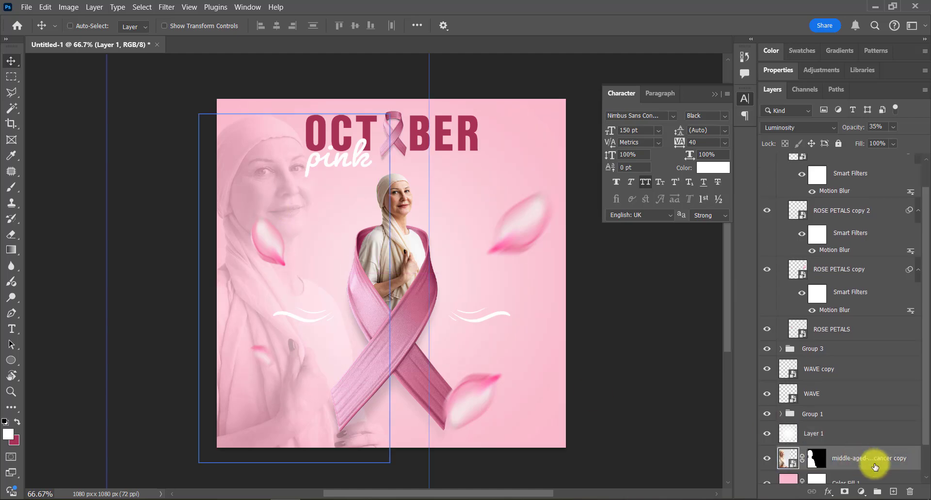
{"action": "left_click_drag", "start_coordinate": [875, 466], "coordinate": [873, 428]}
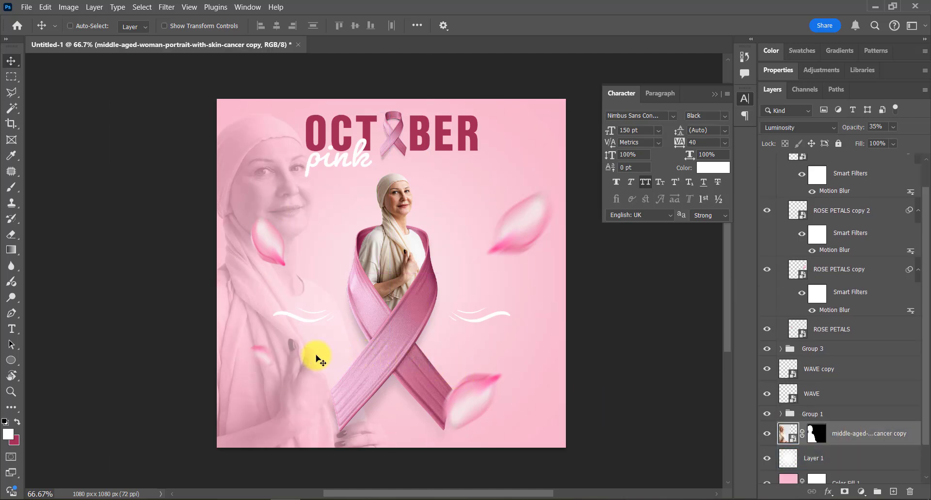
{"action": "left_click_drag", "start_coordinate": [316, 356], "coordinate": [304, 347]}
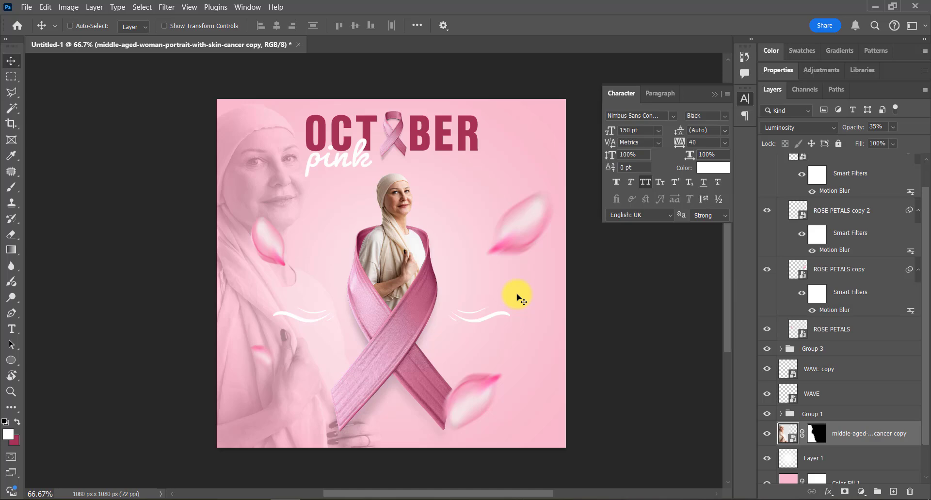
Step: Review the whole poster composition enlarged, with the interface panels hidden
{"action": "key", "text": "Tab"}
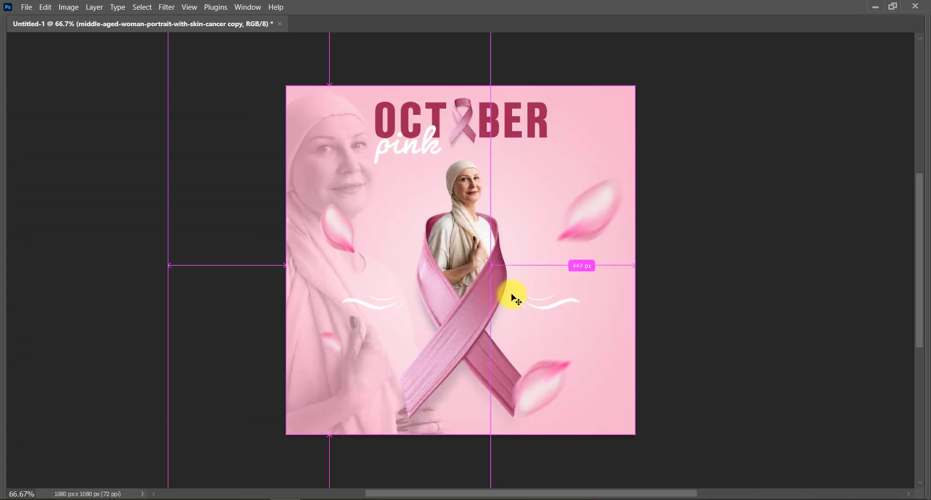
{"action": "scroll", "coordinate": [511, 295], "scroll_direction": "up", "scroll_amount": 2}
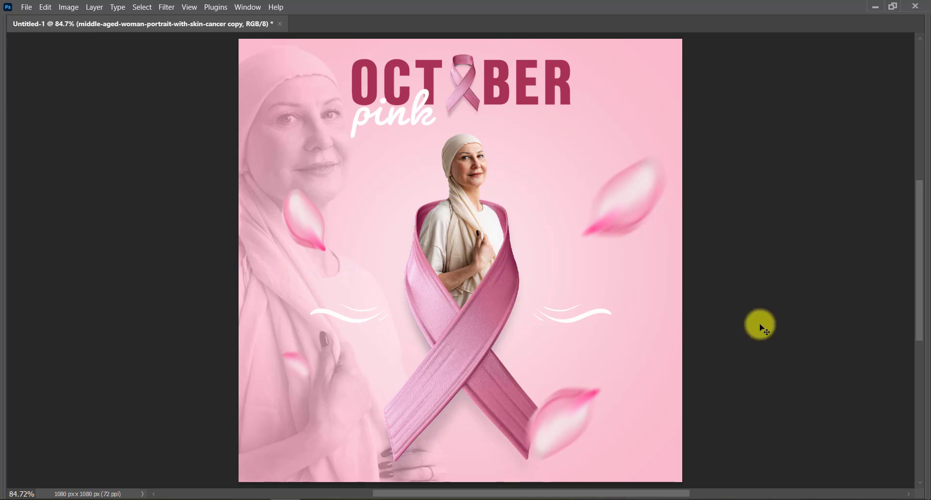